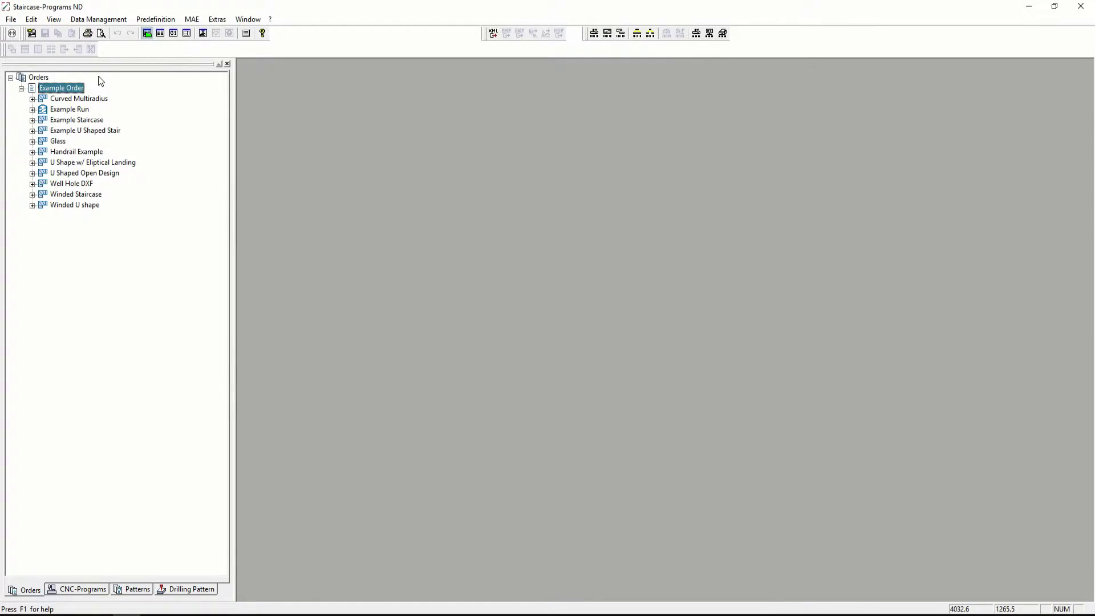
Create a new staircase 'Staircase' in Example Order with the Standard Metric quick input
right_click(74, 90)
mouse_move(118, 98)
click(279, 142)
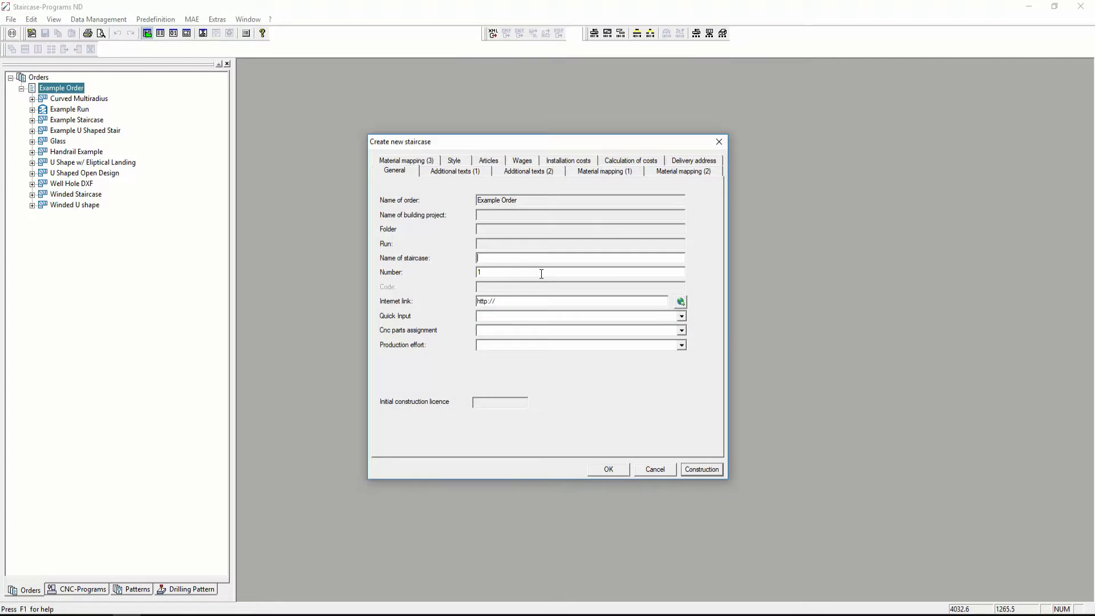
click(515, 315)
click(511, 371)
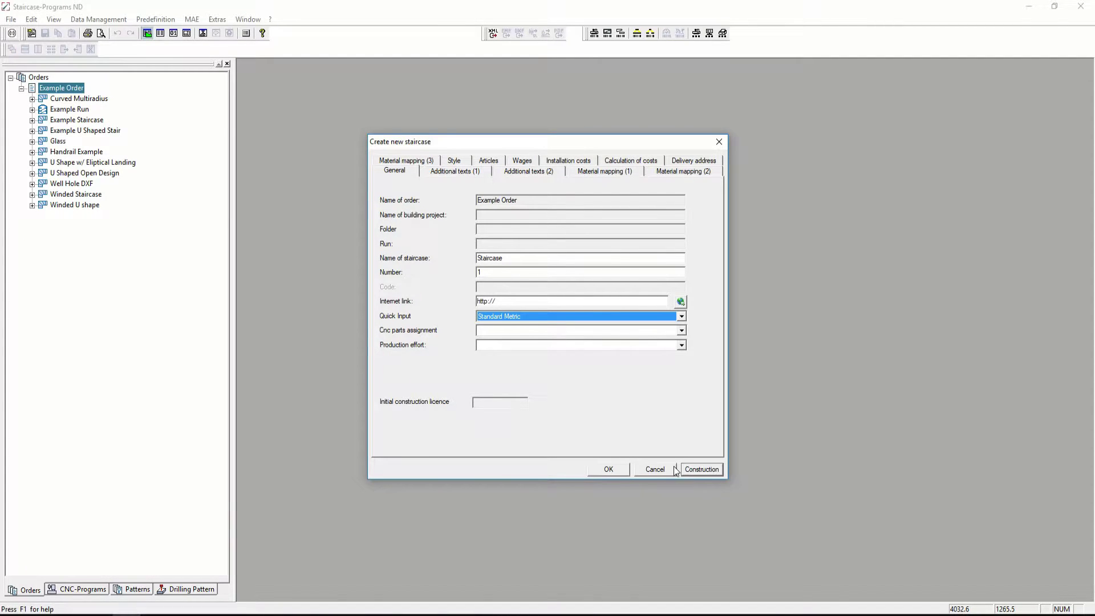
click(701, 469)
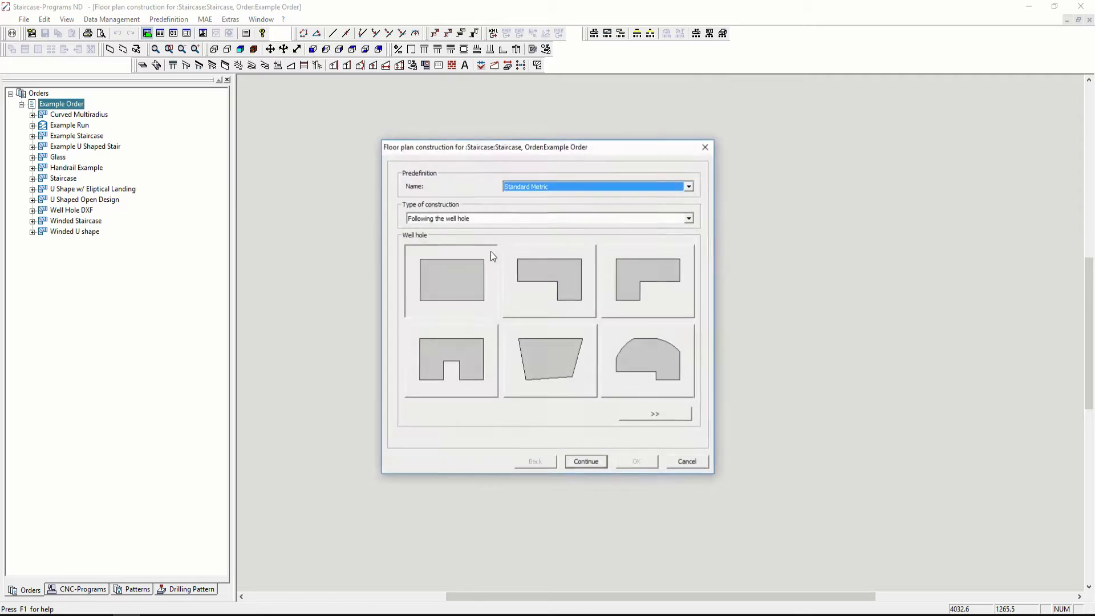
Choose a rectangular well hole, enter dimension 2 and pick the turning stair direction
click(492, 256)
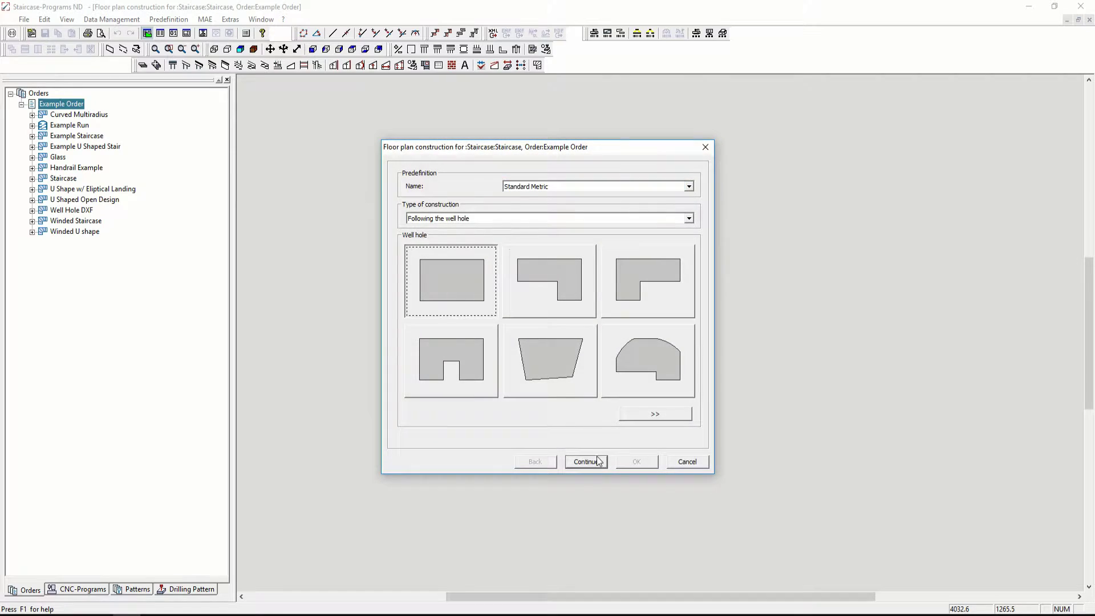
click(586, 461)
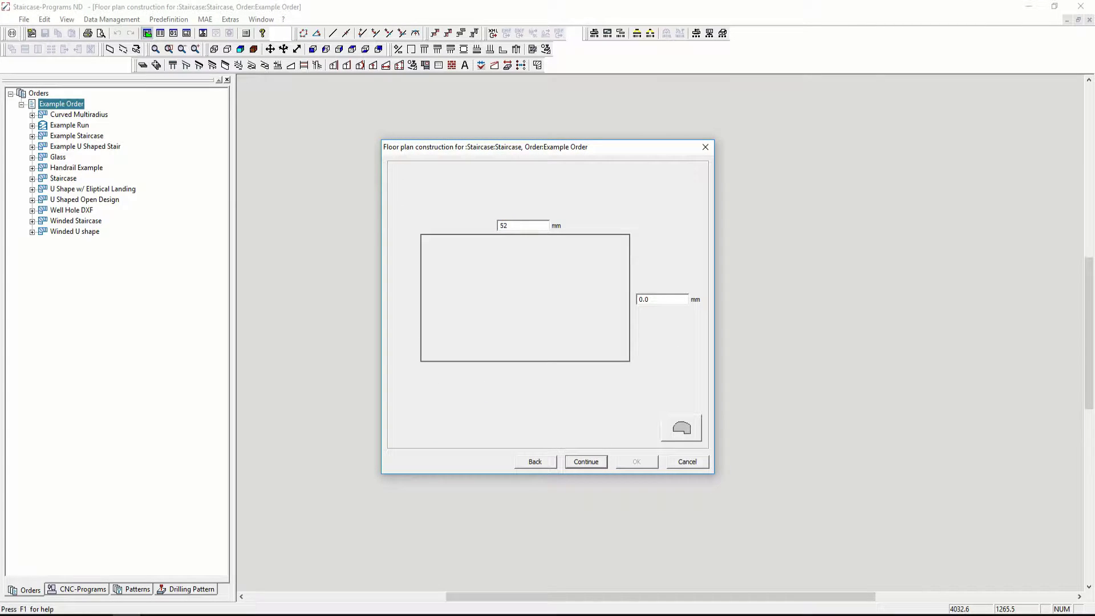
text(2)
key(Return)
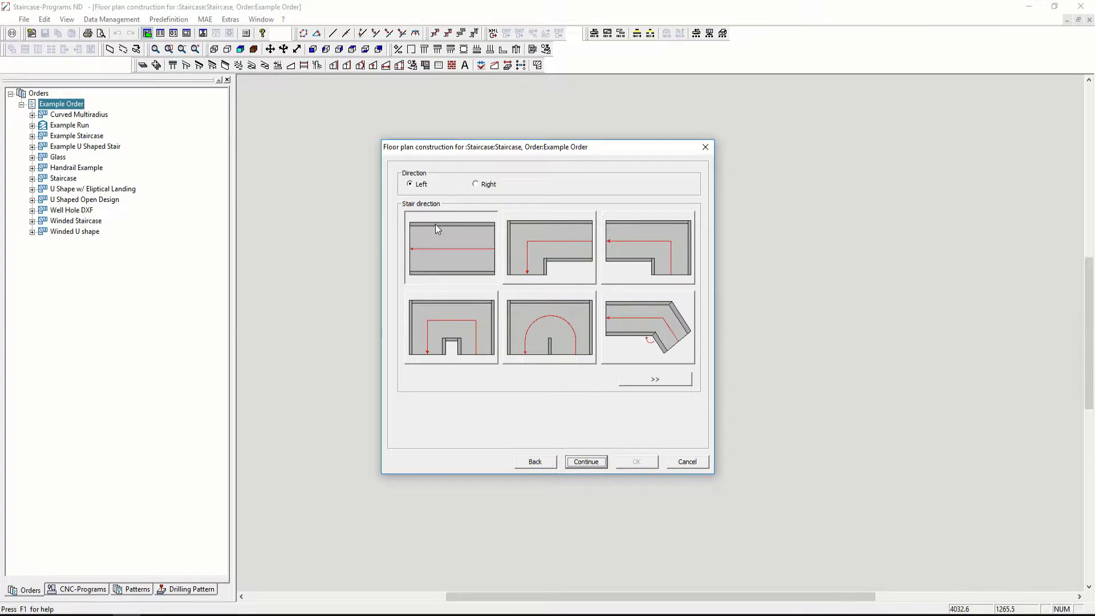
click(624, 260)
Accept the winder type, set 2800 mm floor-to-floor height and wall thickness, then finish
click(593, 463)
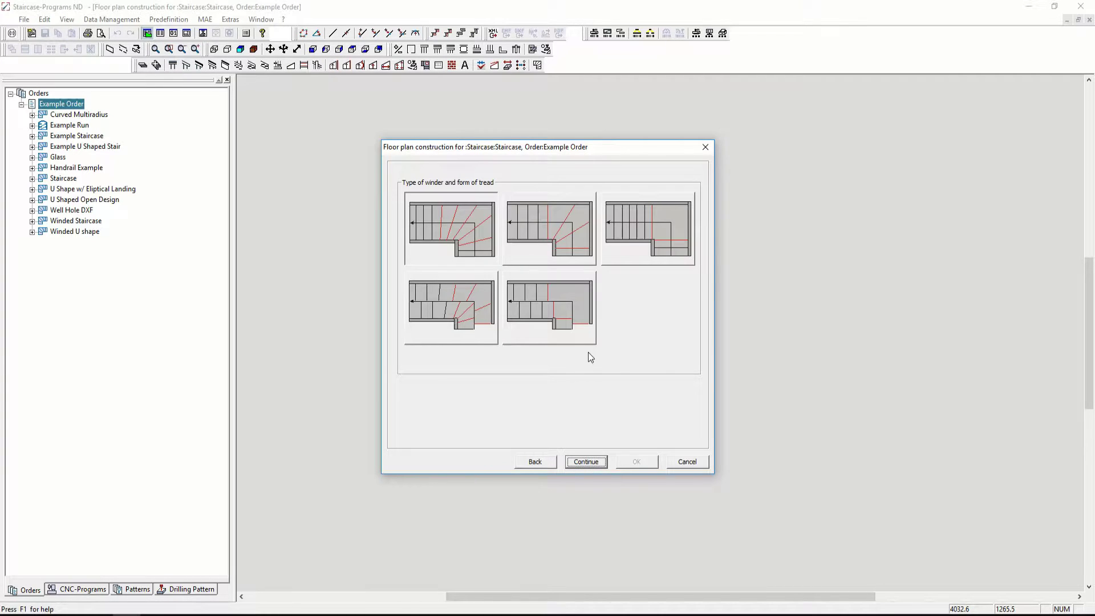
click(580, 463)
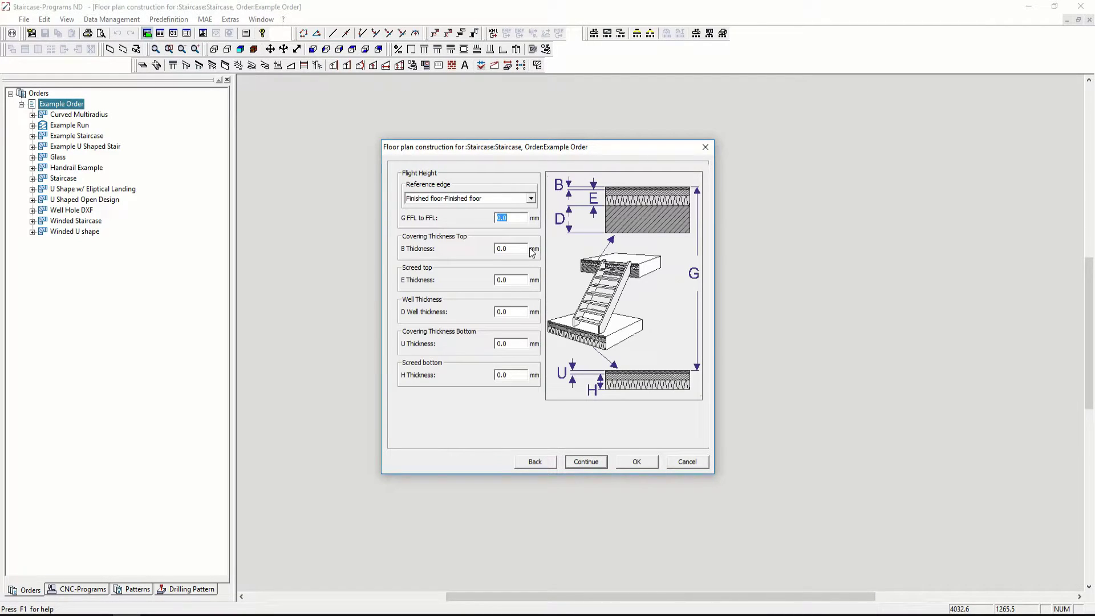
text(2800)
key(Tab)
key(Tab)
click(578, 461)
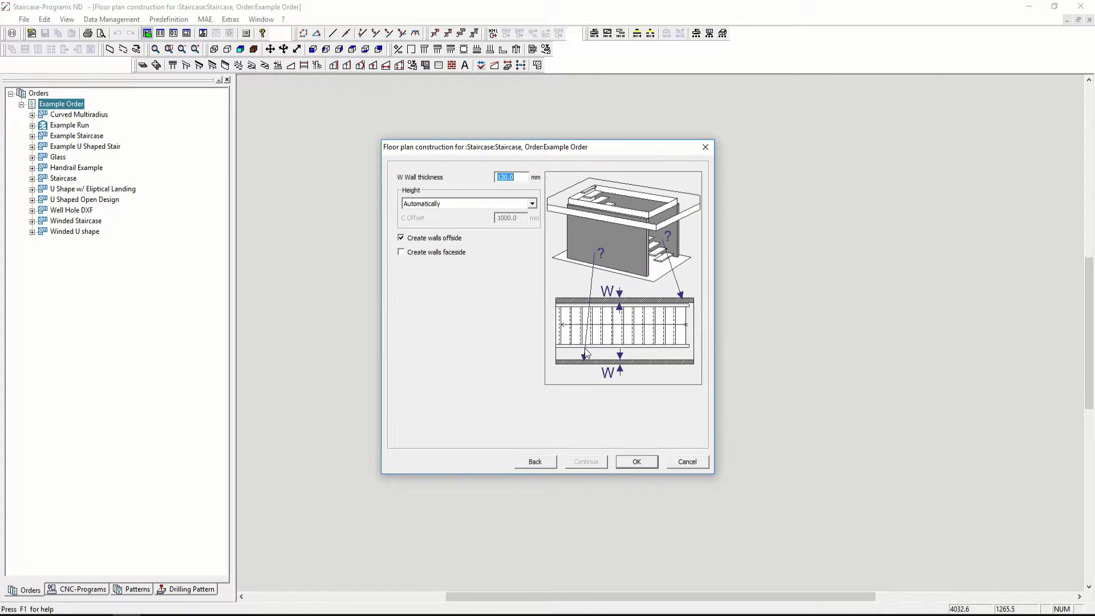
click(638, 462)
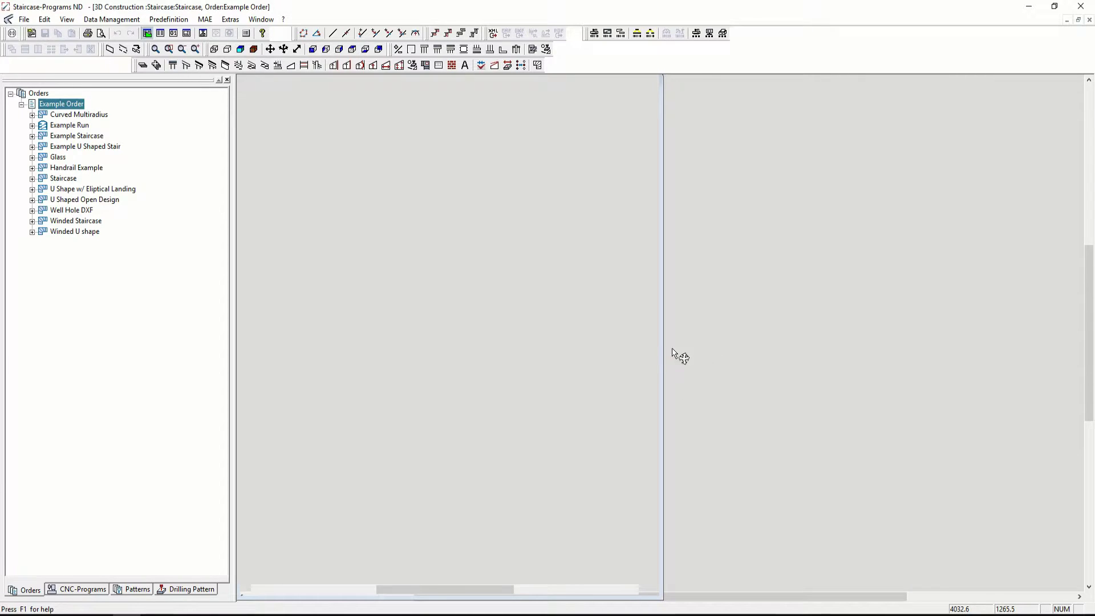
Apply Black Walnut as the material for all treads
drag(684, 376, 658, 443)
right_click(742, 514)
click(774, 599)
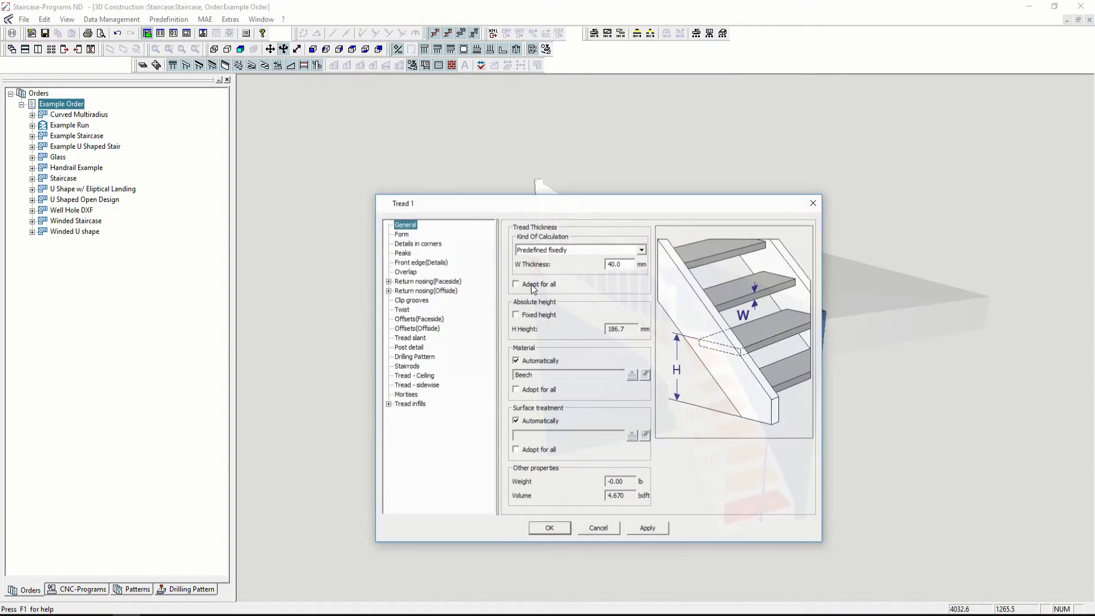
click(632, 375)
key(Down)
key(Down)
key(Down)
key(Down)
key(Down)
key(Down)
key(Down)
key(Down)
key(Down)
key(Down)
key(Down)
key(Down)
key(Down)
key(Down)
key(Down)
key(Down)
key(Down)
key(Down)
key(Down)
key(Down)
key(Return)
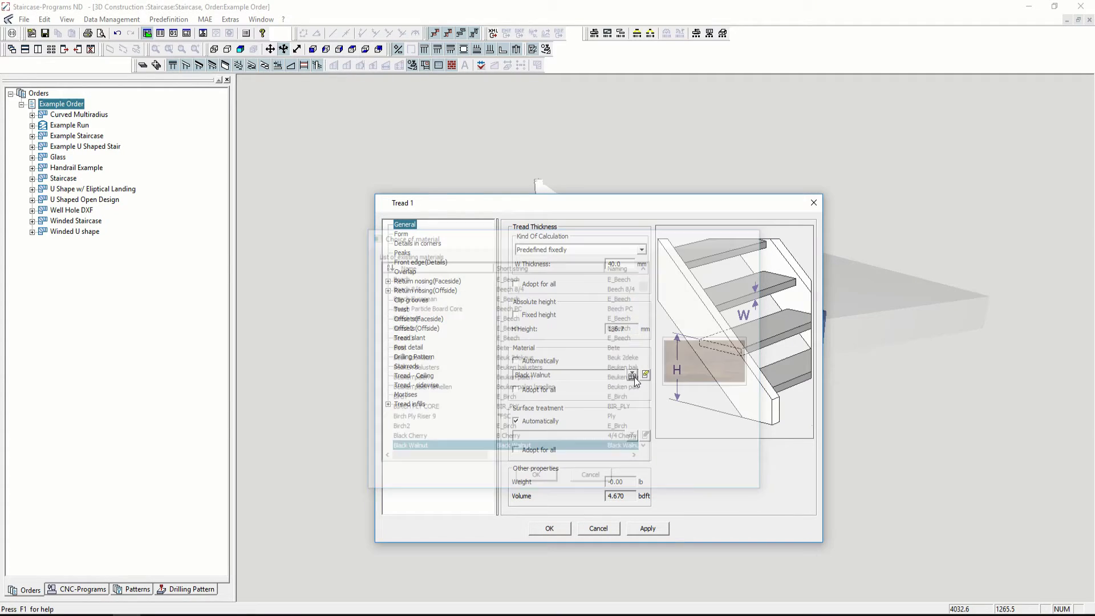
click(516, 390)
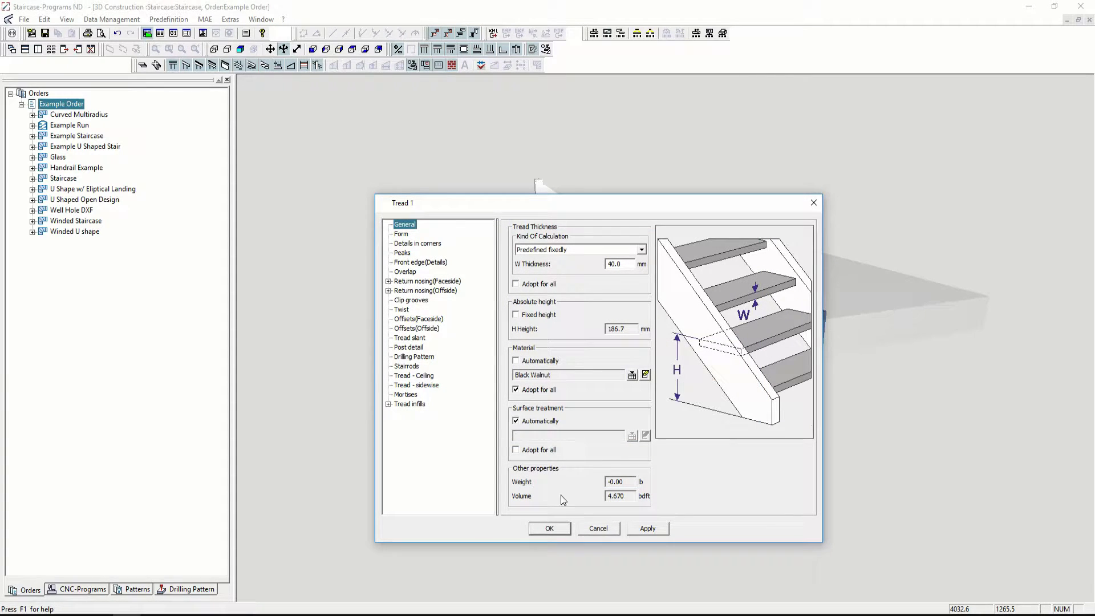
click(549, 528)
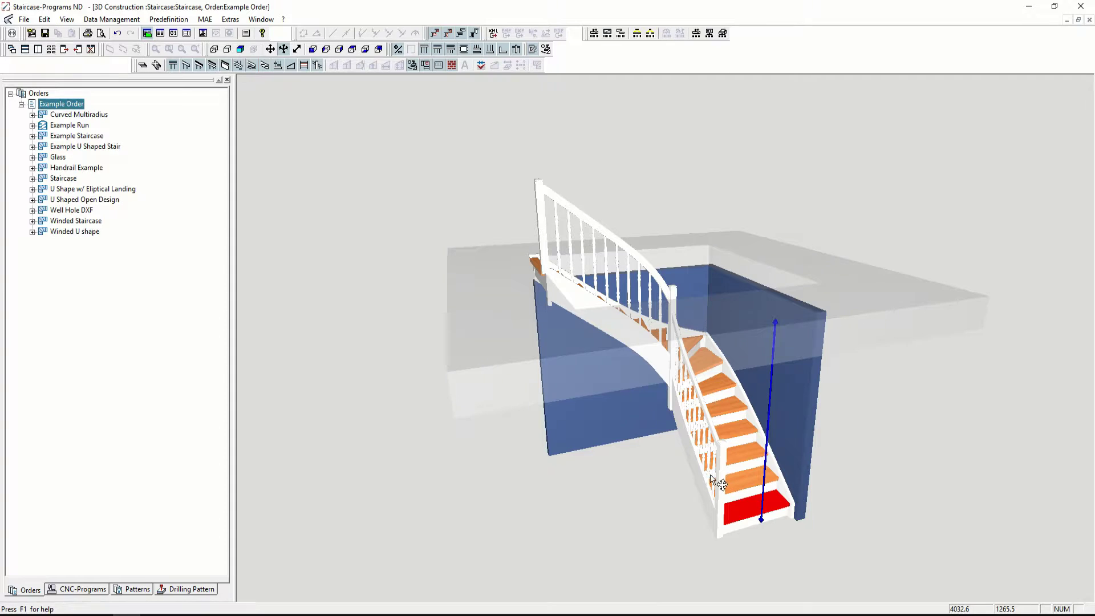
Undo the Black Walnut tread material change
drag(680, 467, 654, 438)
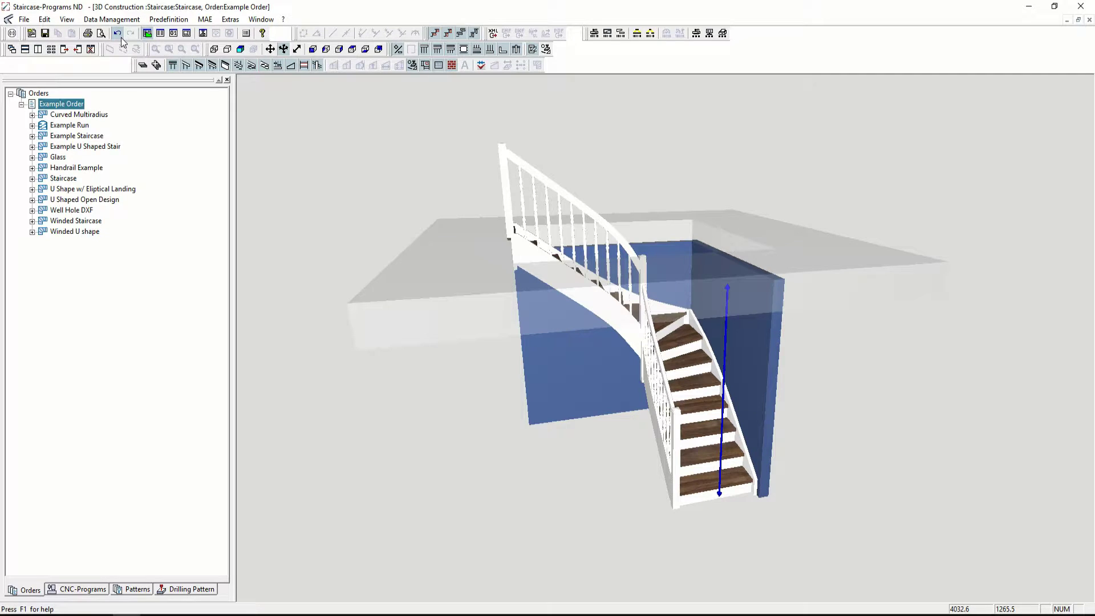
key(ctrl+z)
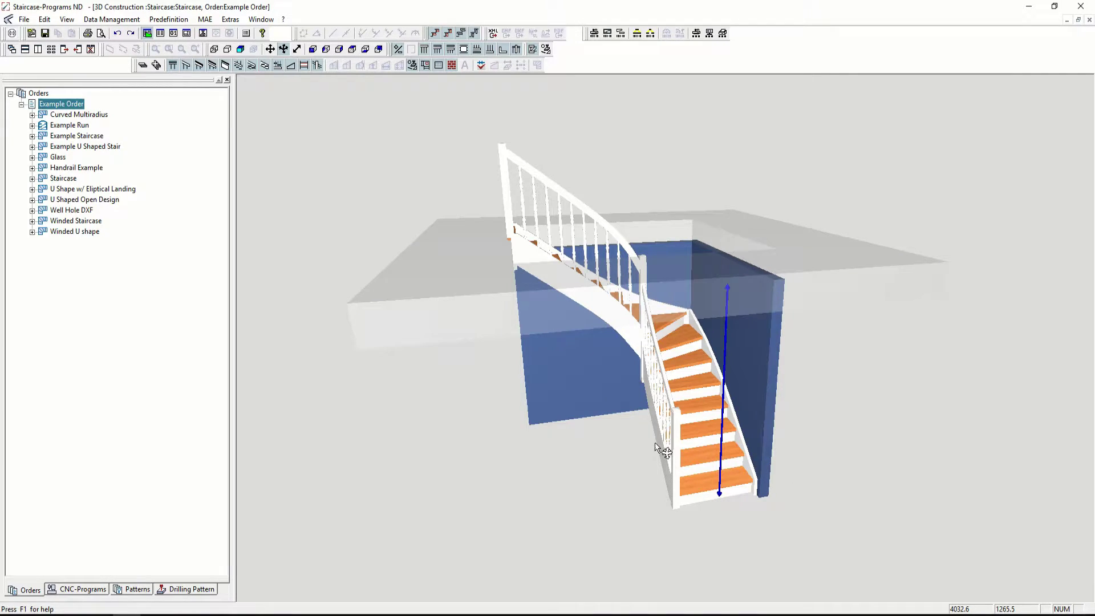
drag(720, 464, 687, 383)
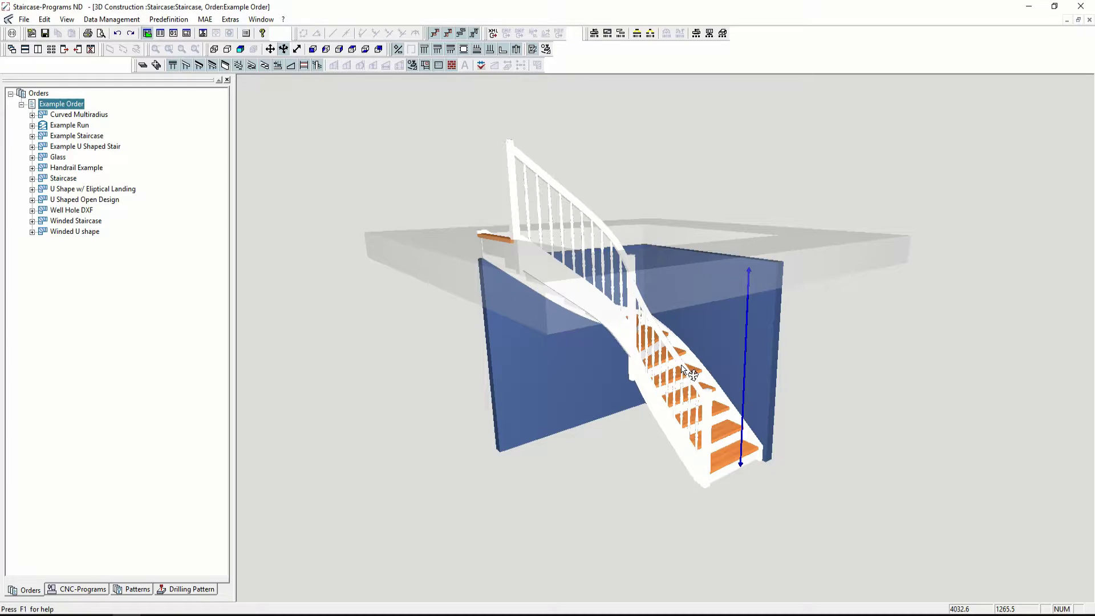
Add glass infill beneath the lower handrail
right_click(684, 369)
mouse_move(740, 451)
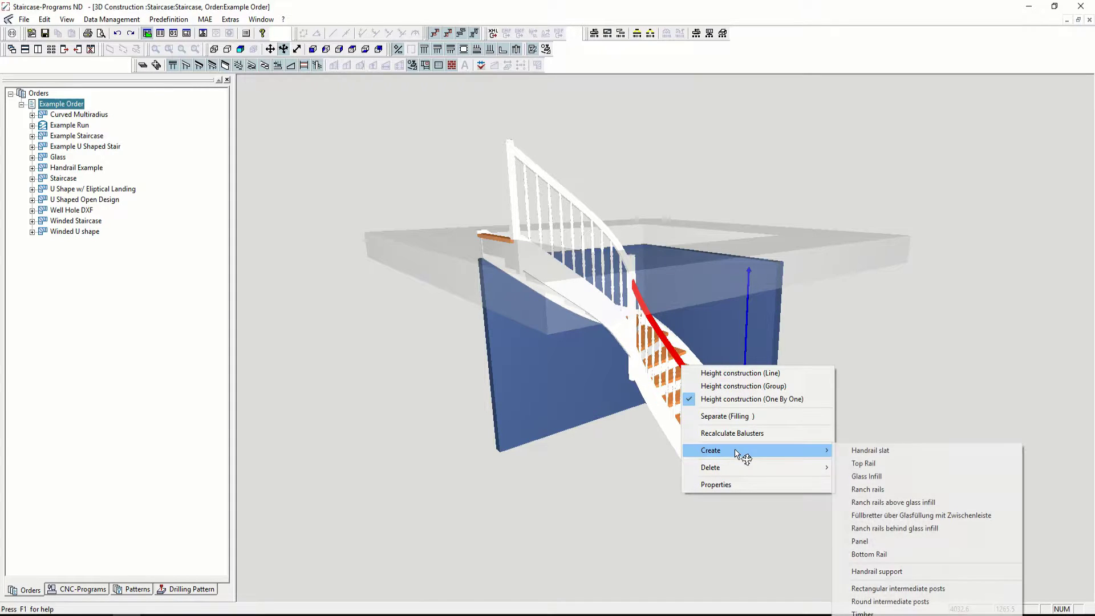
click(878, 479)
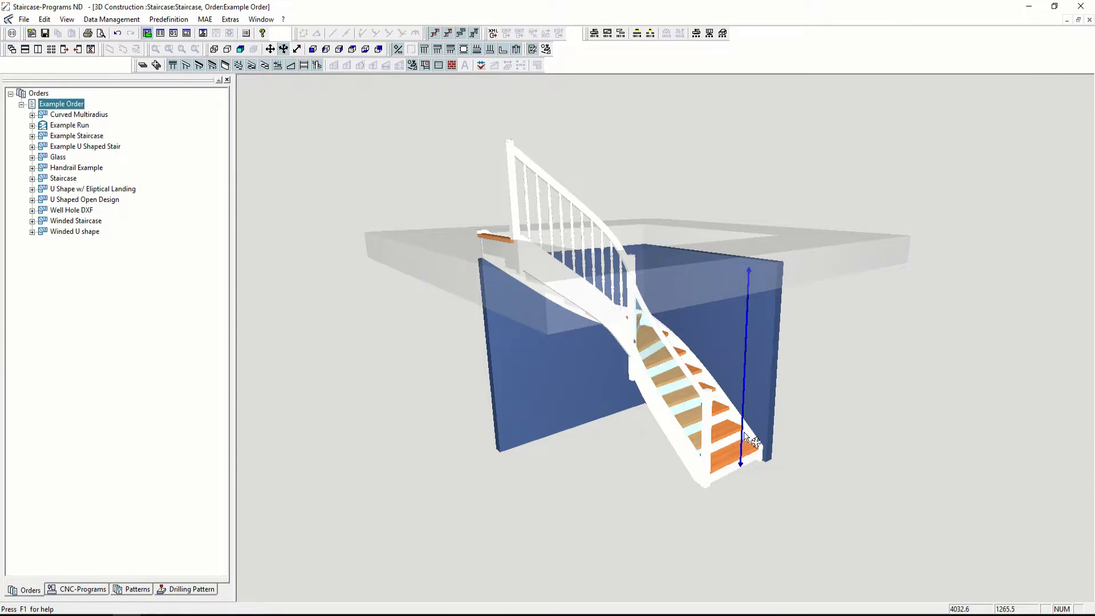
drag(766, 447, 639, 399)
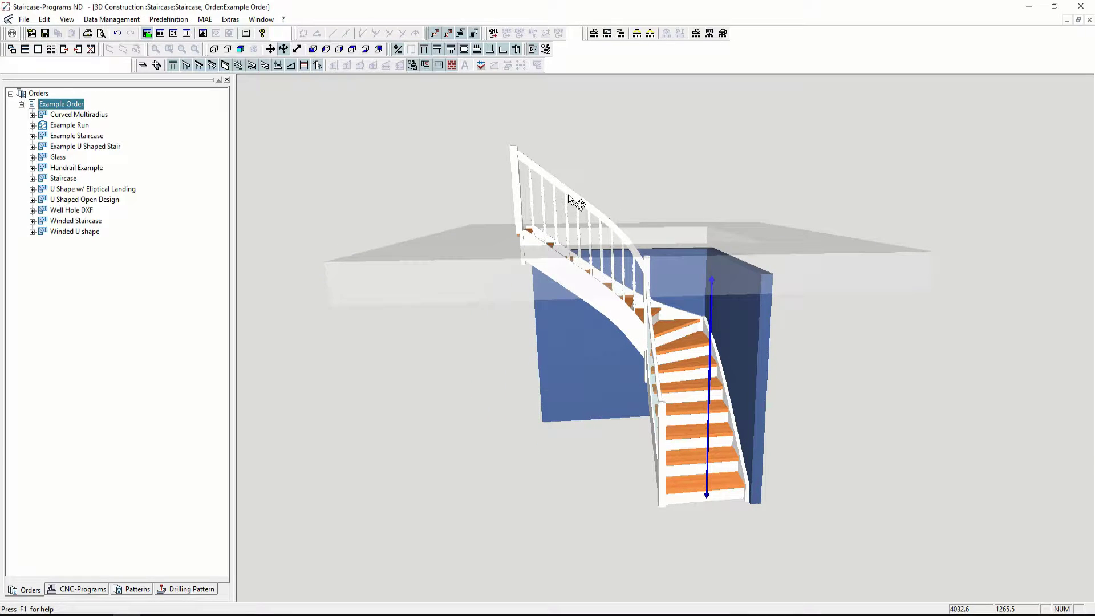
Add glass infill beneath the upper handrail and tile the 3D view beside the floor plan
right_click(572, 199)
mouse_move(620, 274)
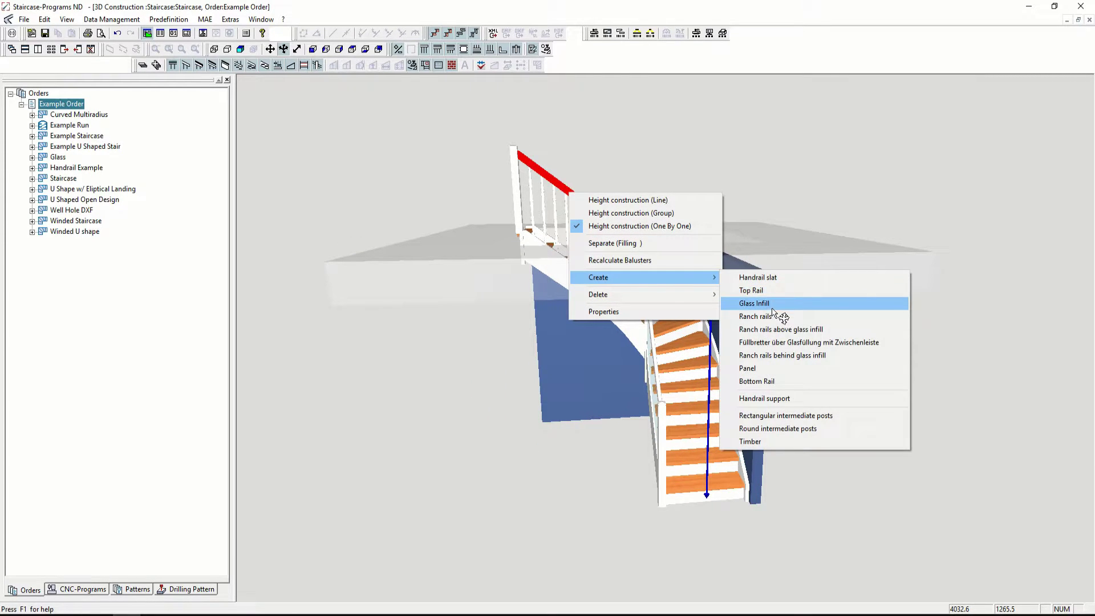
click(770, 303)
drag(603, 205, 740, 173)
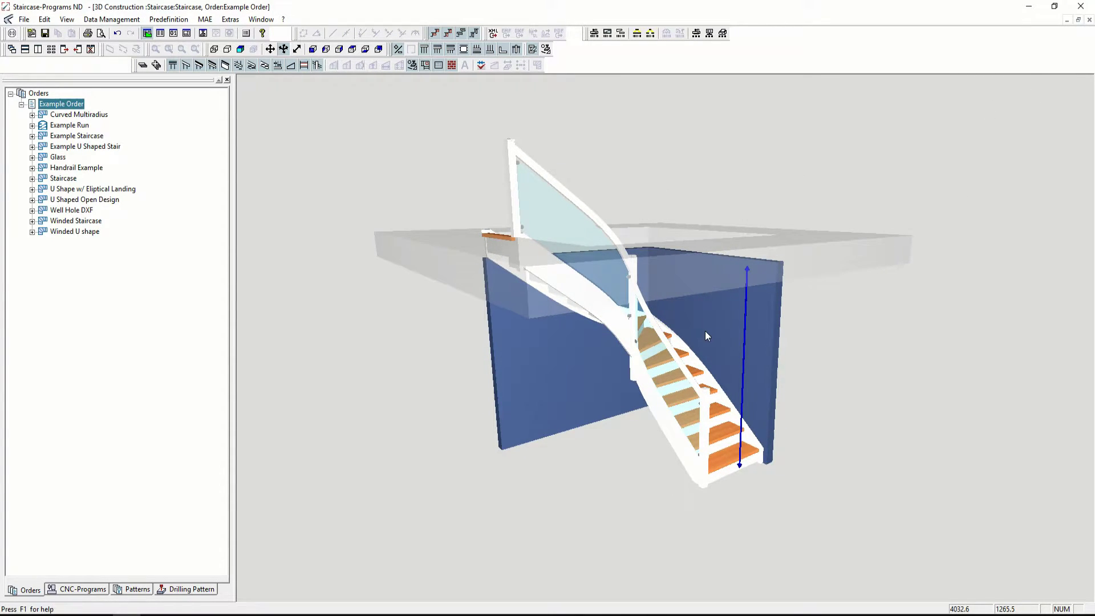
key(shift+F4)
Change the stair width to 1100 mm via the width dimension
double_click(521, 419)
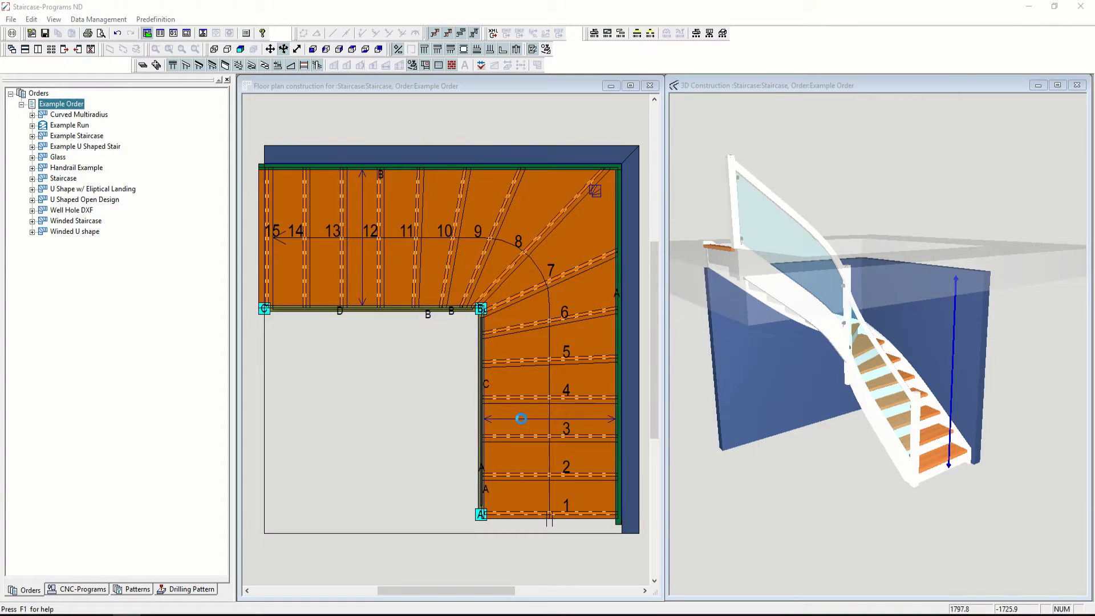
text(1100)
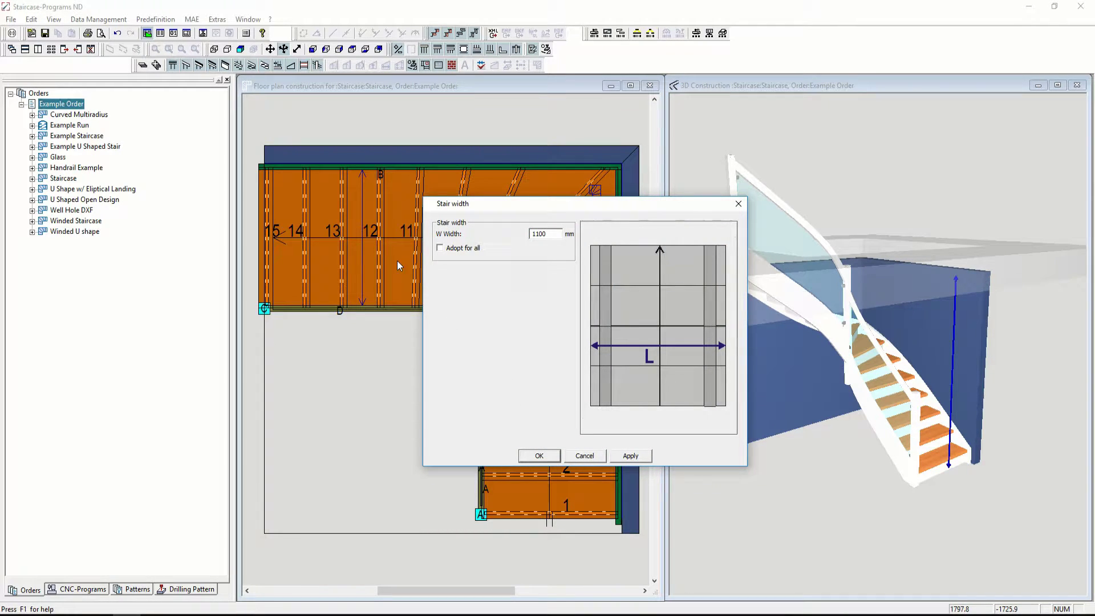
click(551, 456)
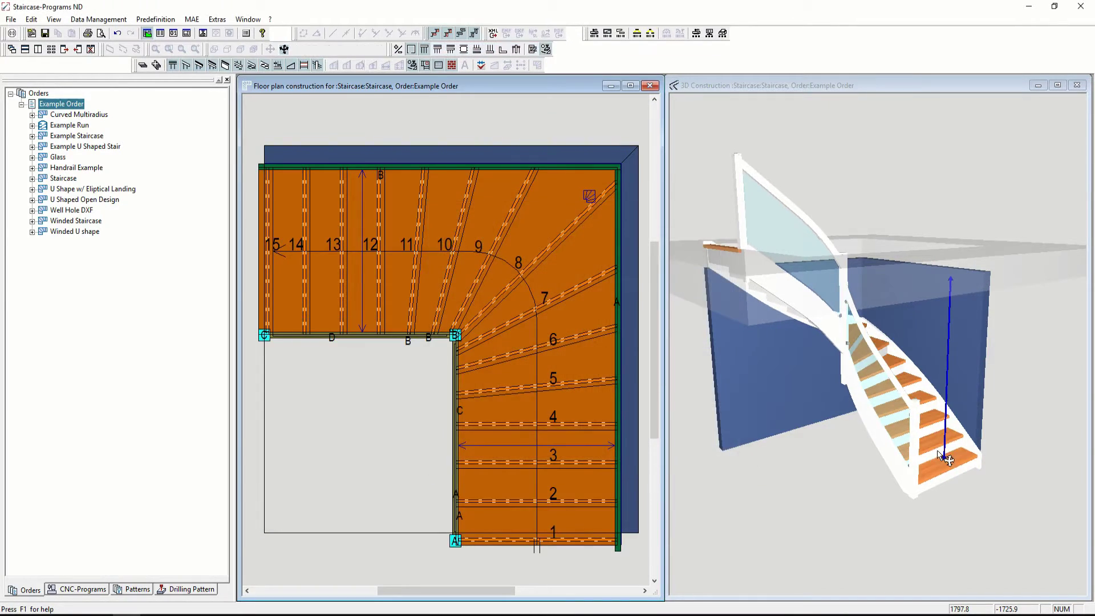
scroll(554, 472, down, 5)
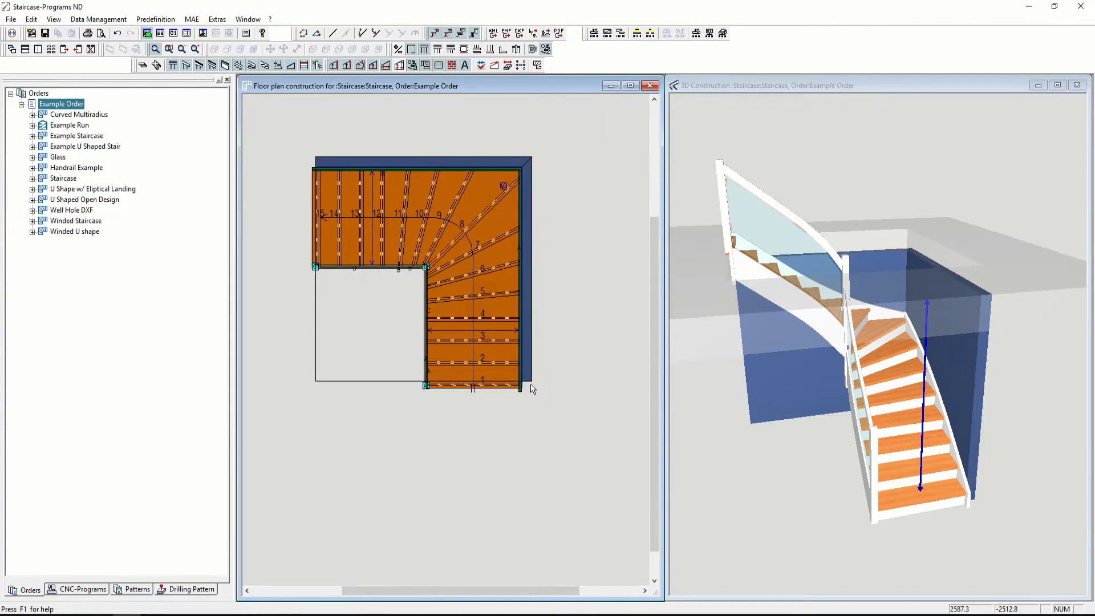
Extend the right-hand wall past the stair foot and add a door at distance 0.0
drag(530, 385, 536, 483)
right_click(535, 458)
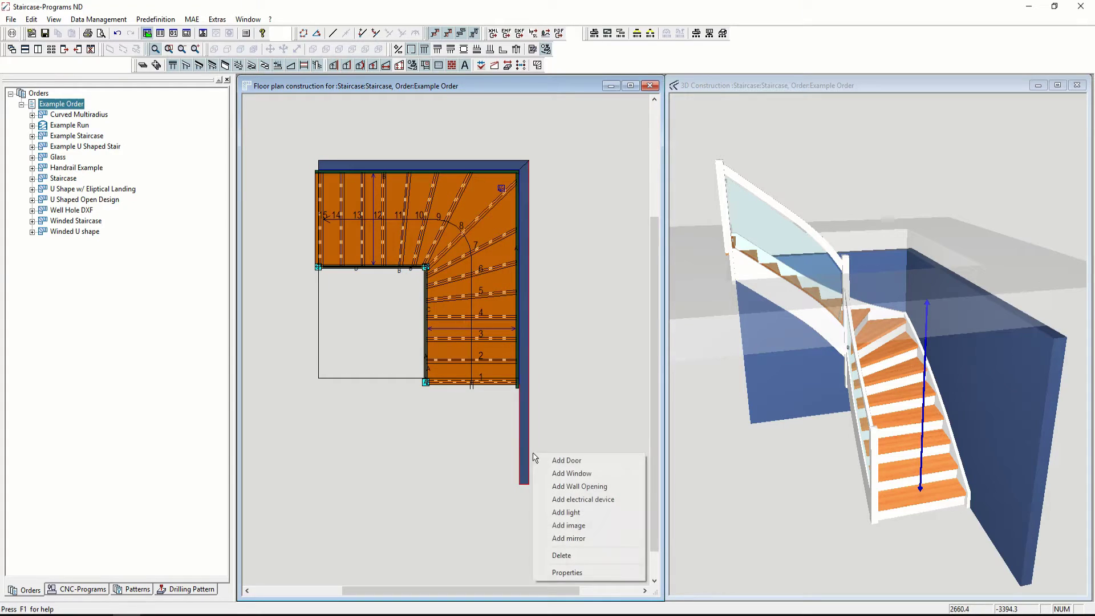
click(565, 460)
drag(607, 349, 545, 345)
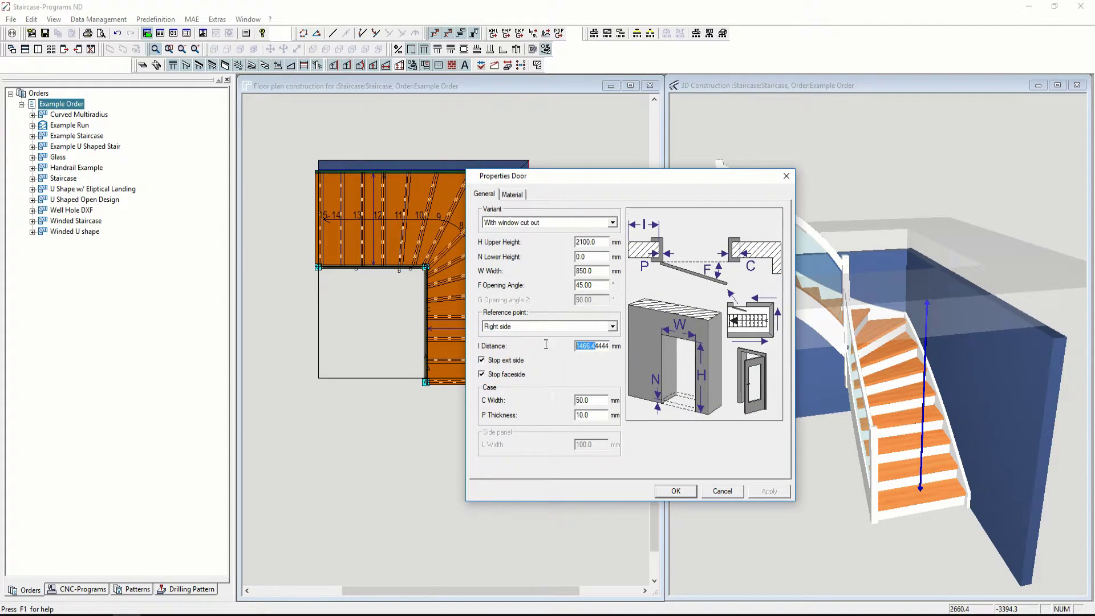
text(0.)
text(00)
Disable the door's face-side stop, reference it from the left side, and confirm
click(516, 377)
click(539, 327)
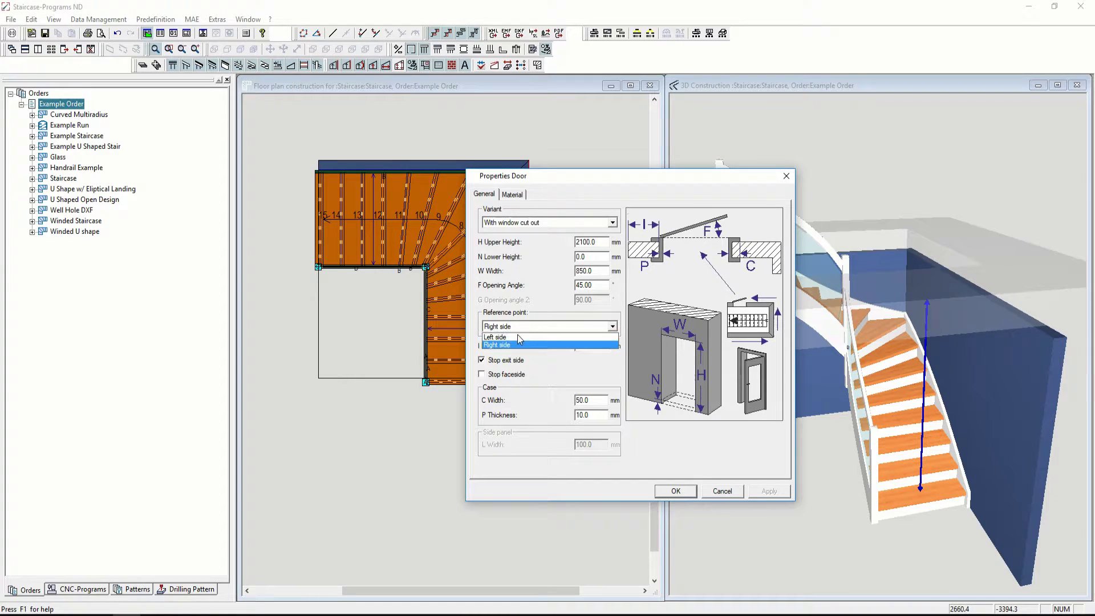
click(524, 346)
click(676, 490)
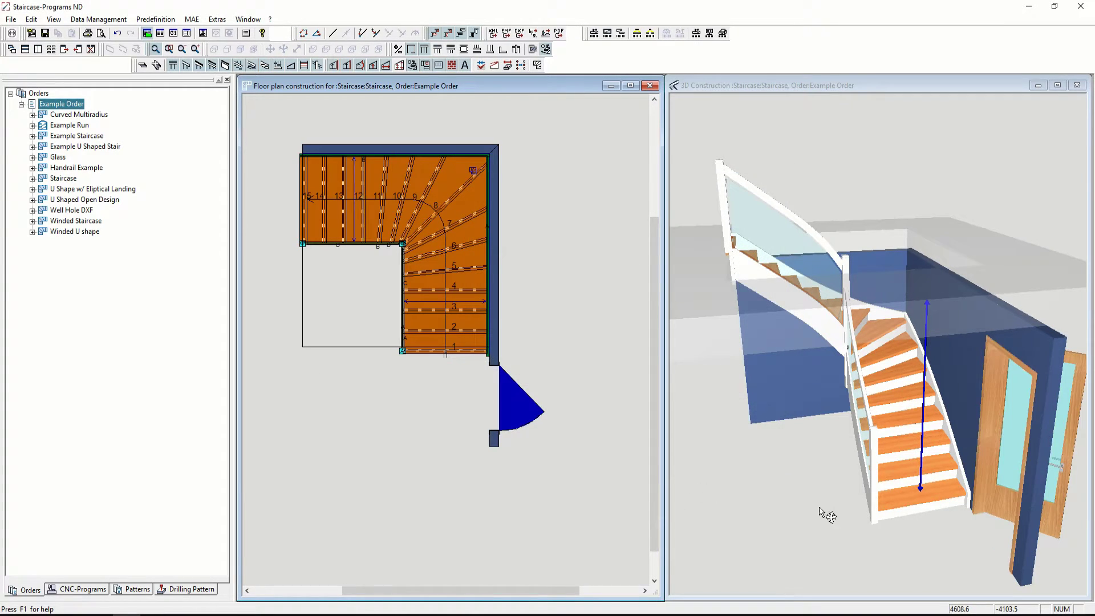
drag(948, 502, 957, 465)
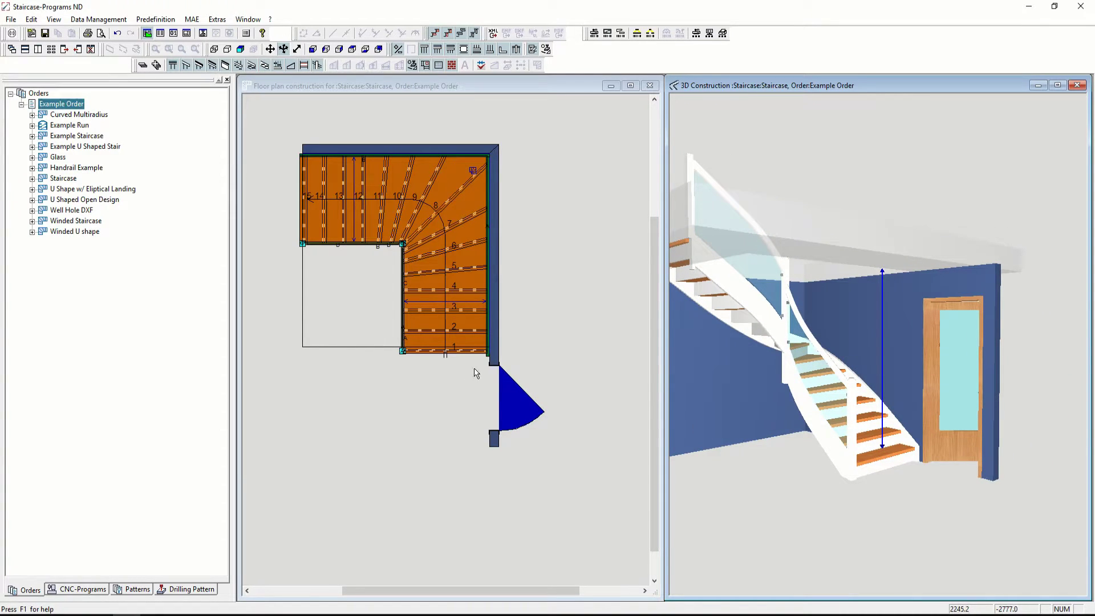
scroll(487, 371, up, 2)
scroll(490, 351, down, 2)
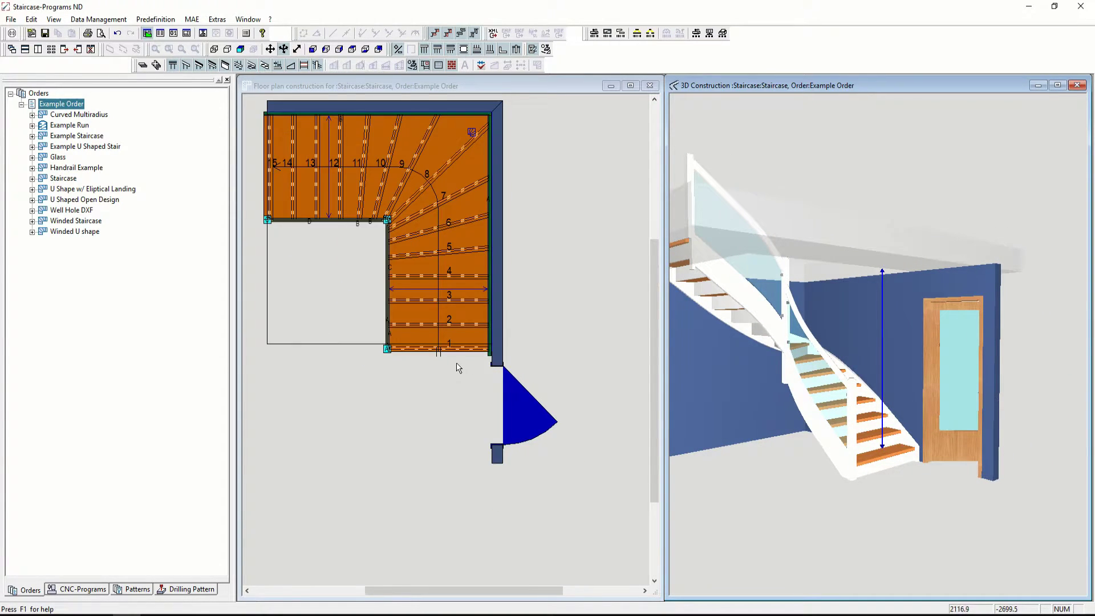
scroll(491, 430, down, 1)
Cut a winding plane at inner corner B
scroll(478, 319, up, 1)
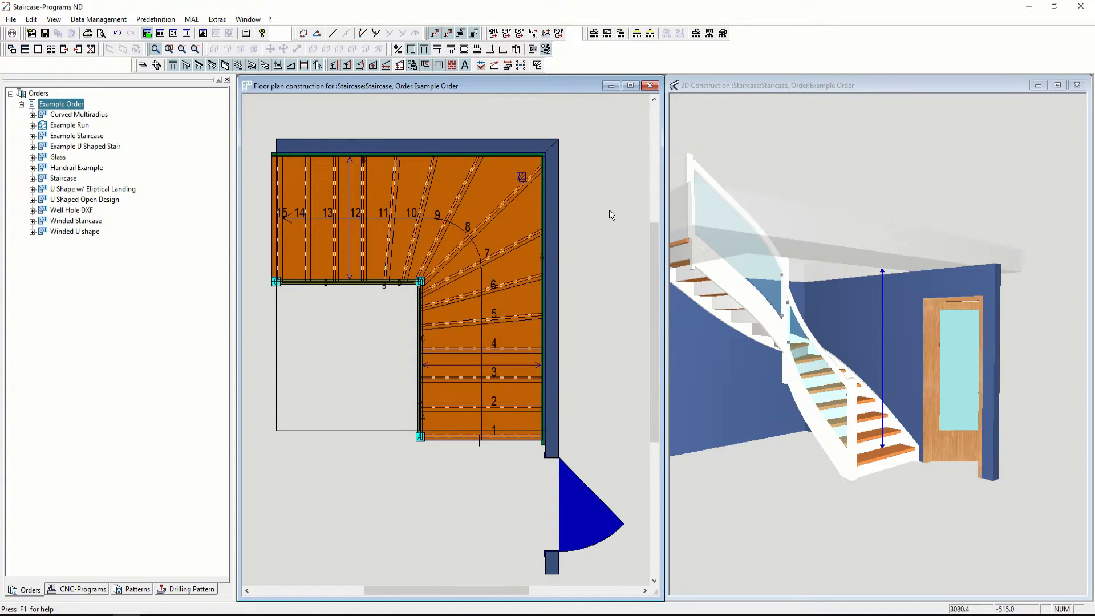
right_click(610, 210)
click(877, 255)
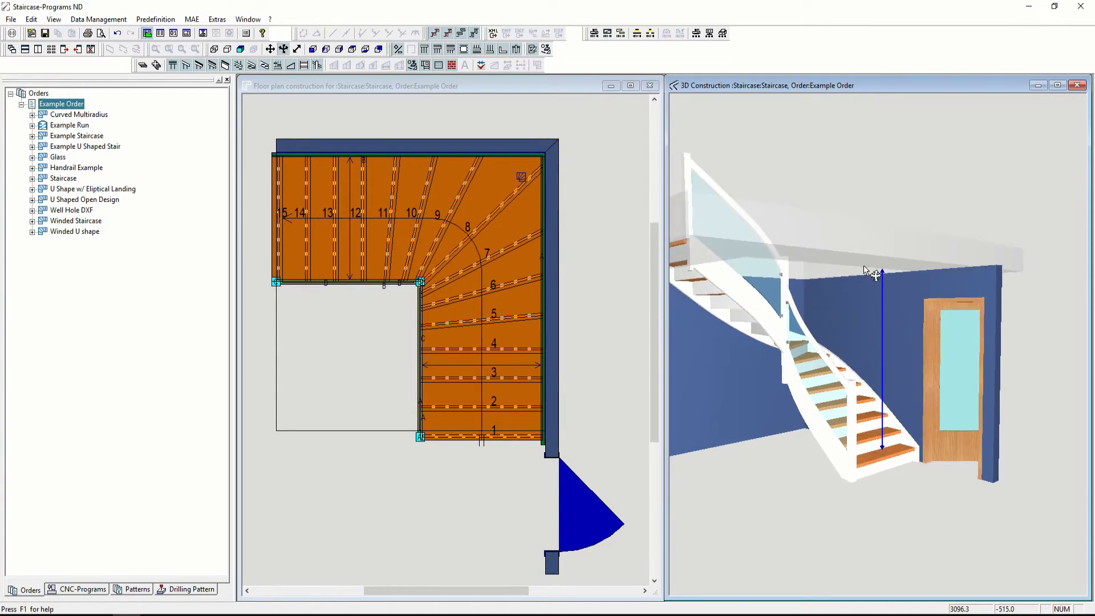
drag(876, 255, 754, 398)
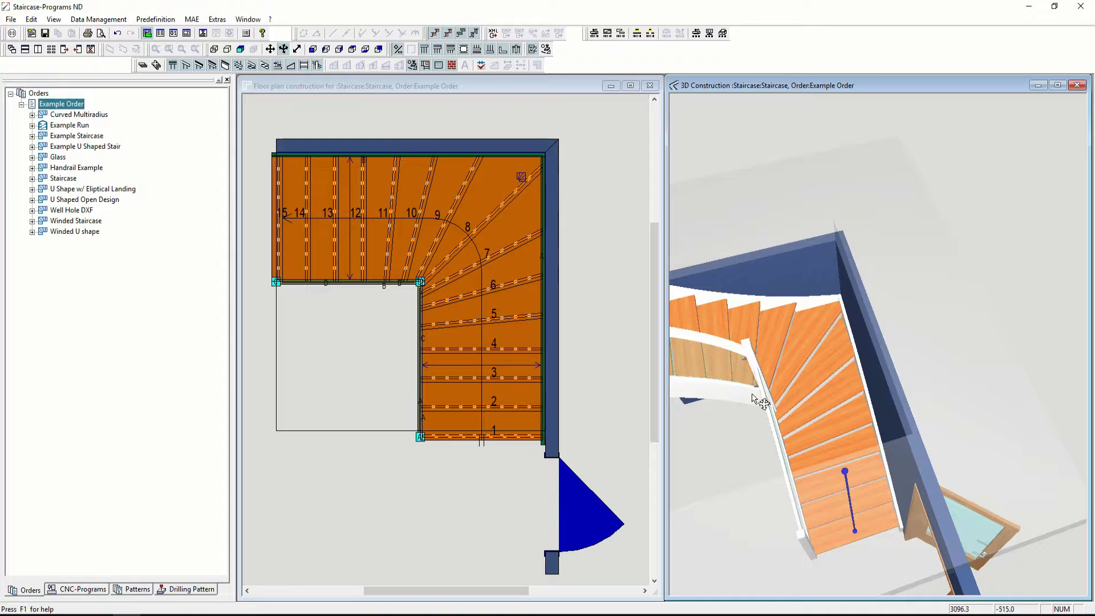
right_click(609, 220)
click(661, 253)
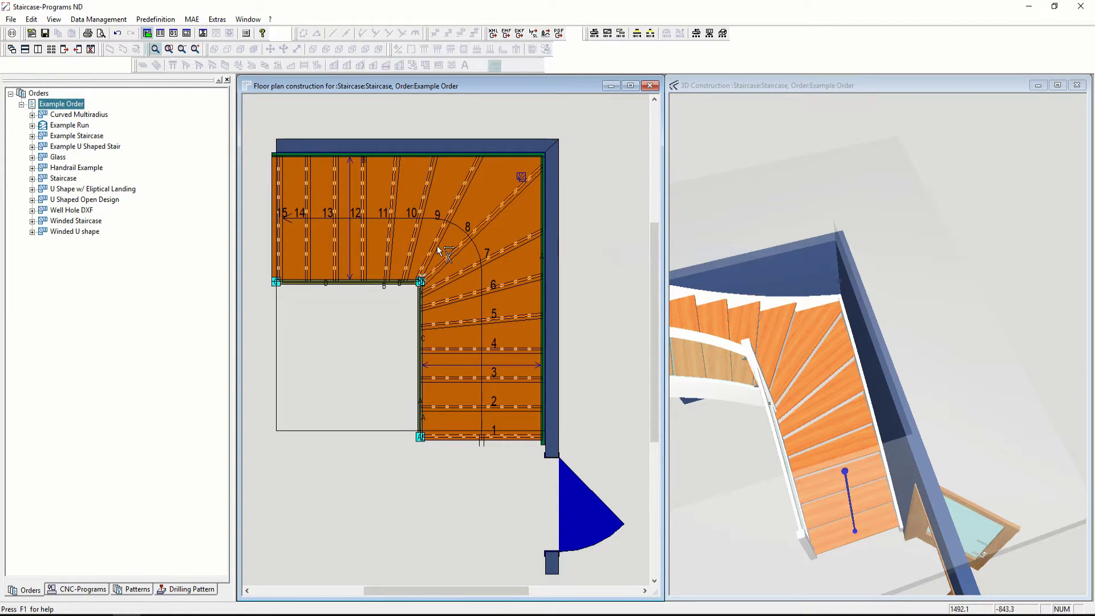
scroll(411, 276, up, 2)
click(414, 283)
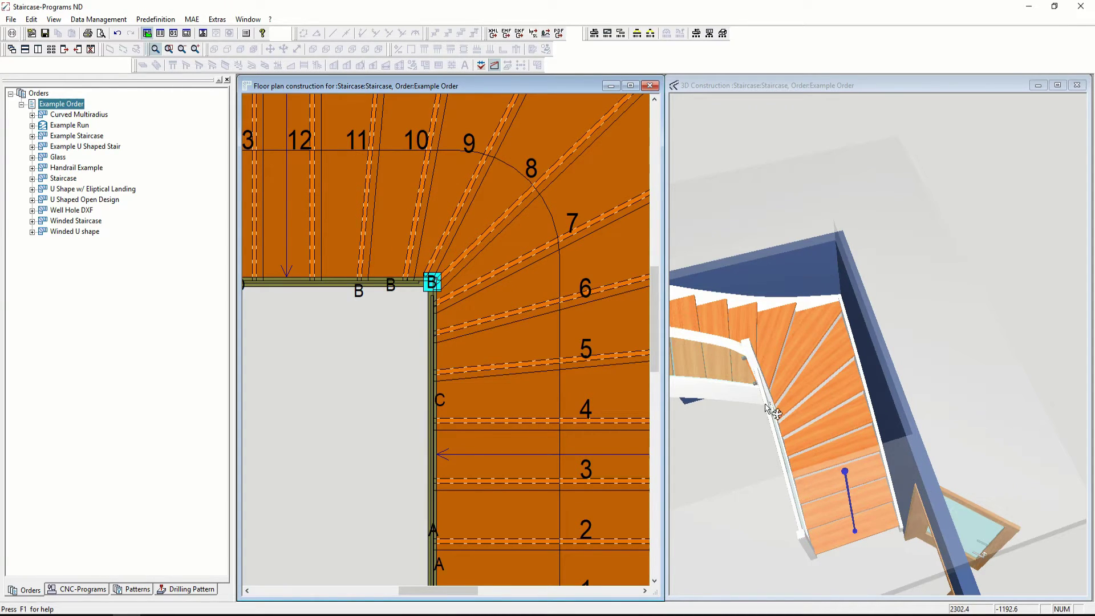
Correct the winding by shifting the line between treads 5 and 6 down
drag(770, 410, 808, 431)
click(482, 350)
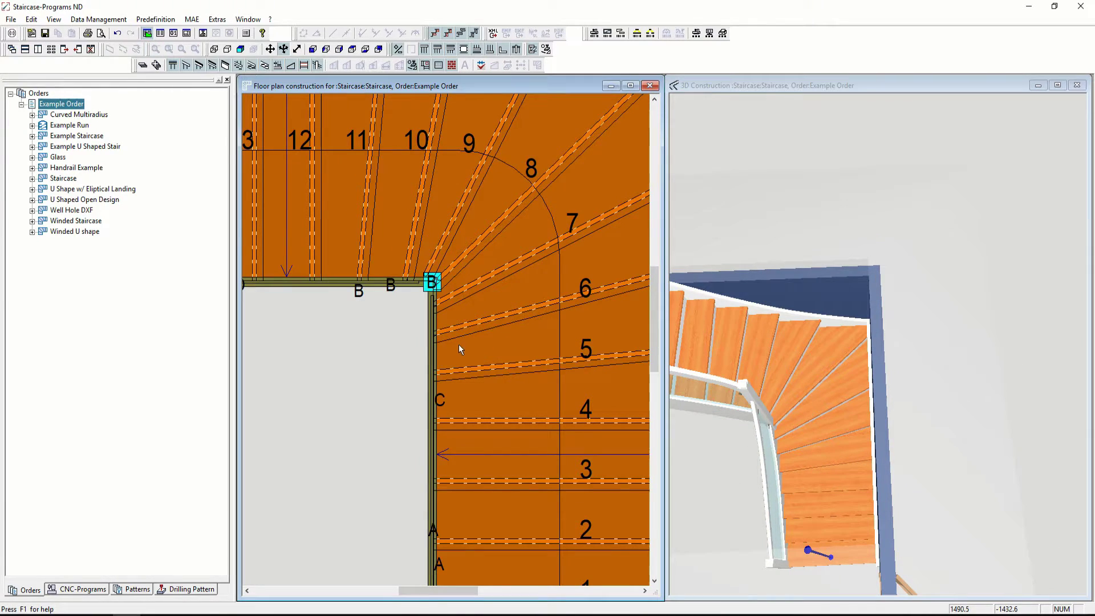
right_click(361, 349)
click(425, 388)
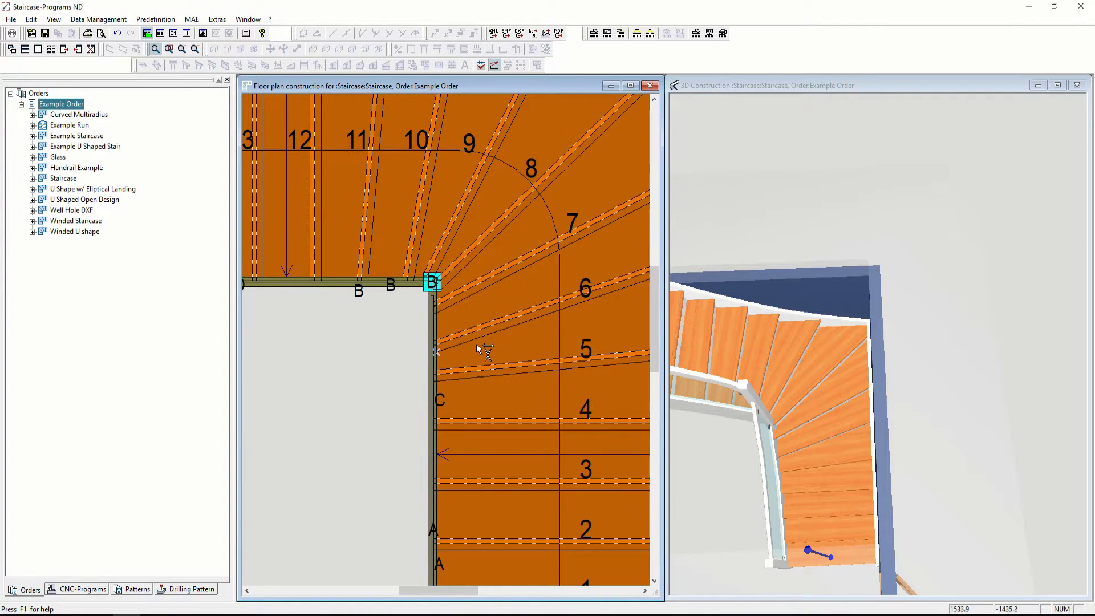
mouse_move(476, 347)
mouse_down()
mouse_move(473, 332)
mouse_move(462, 381)
mouse_move(464, 366)
mouse_up()
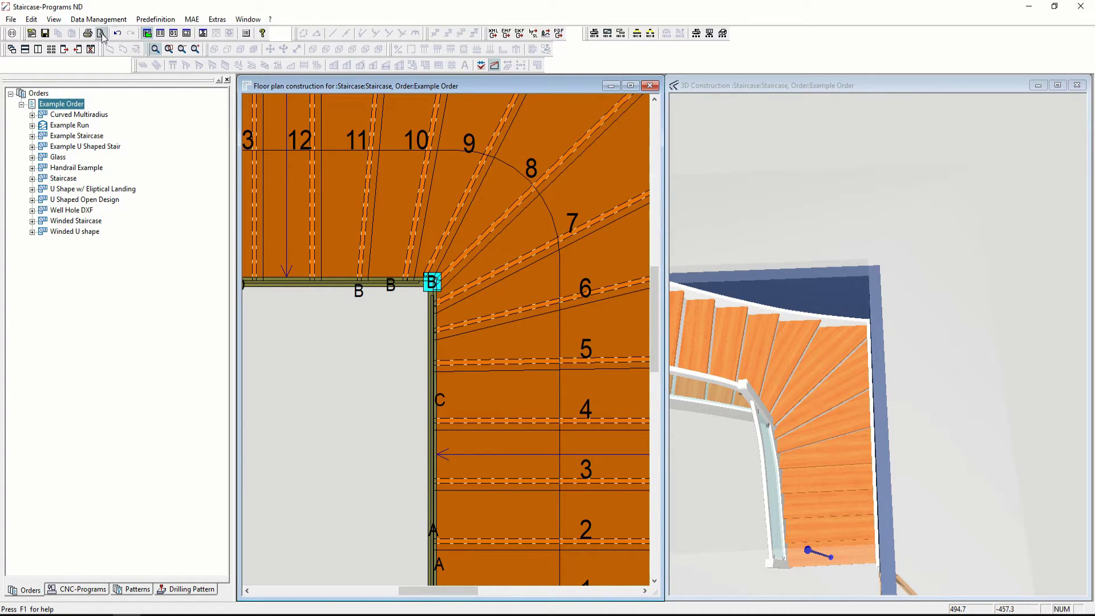
Save the staircase, close its construction windows, and view the 01 Groundplan form
click(44, 33)
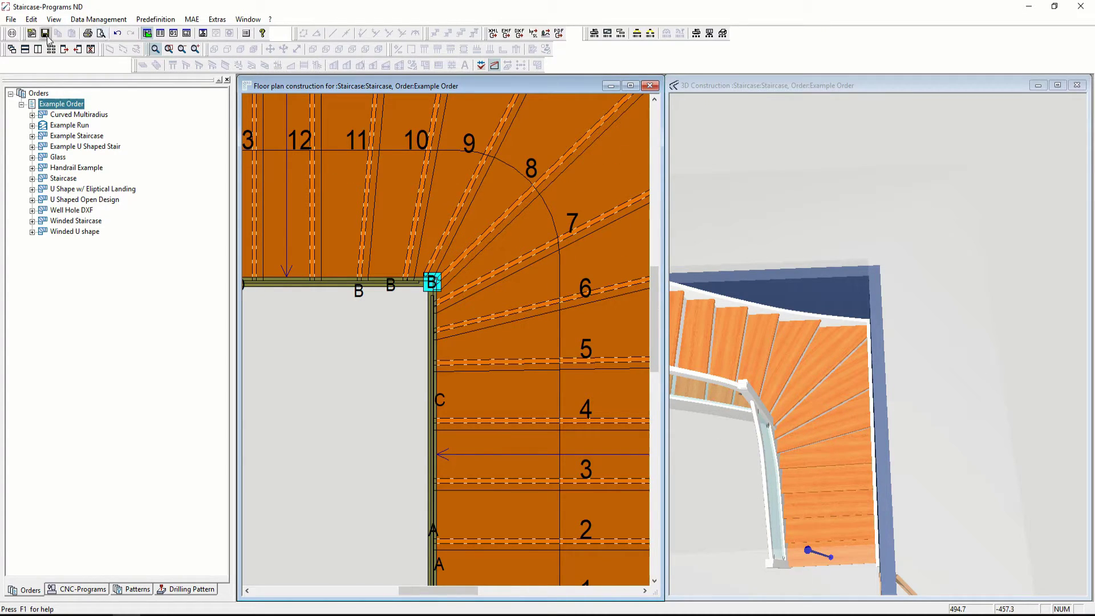
click(656, 86)
click(32, 163)
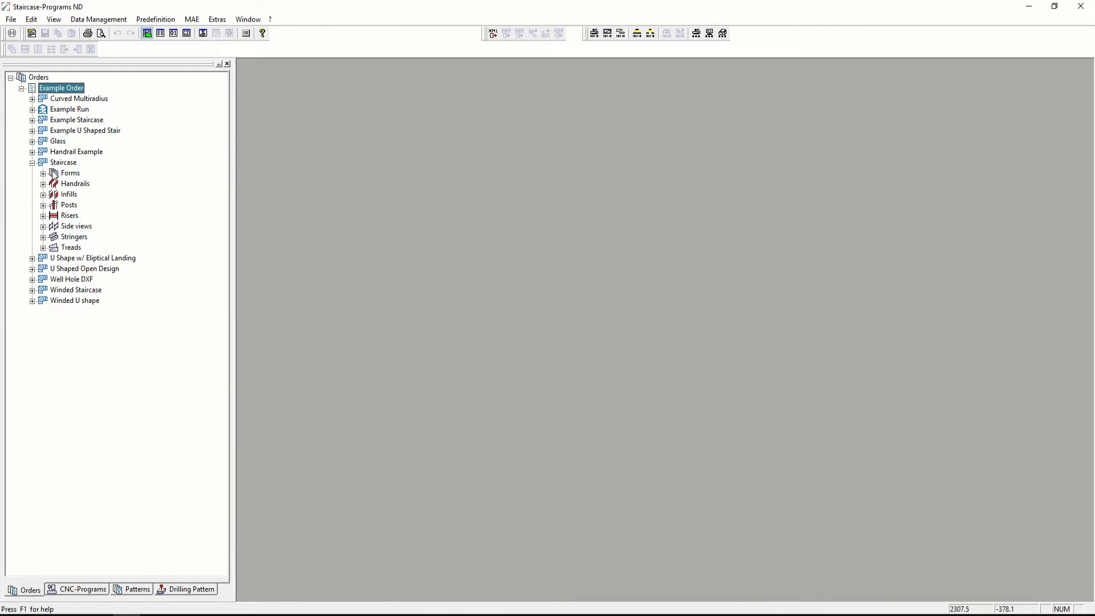
click(42, 173)
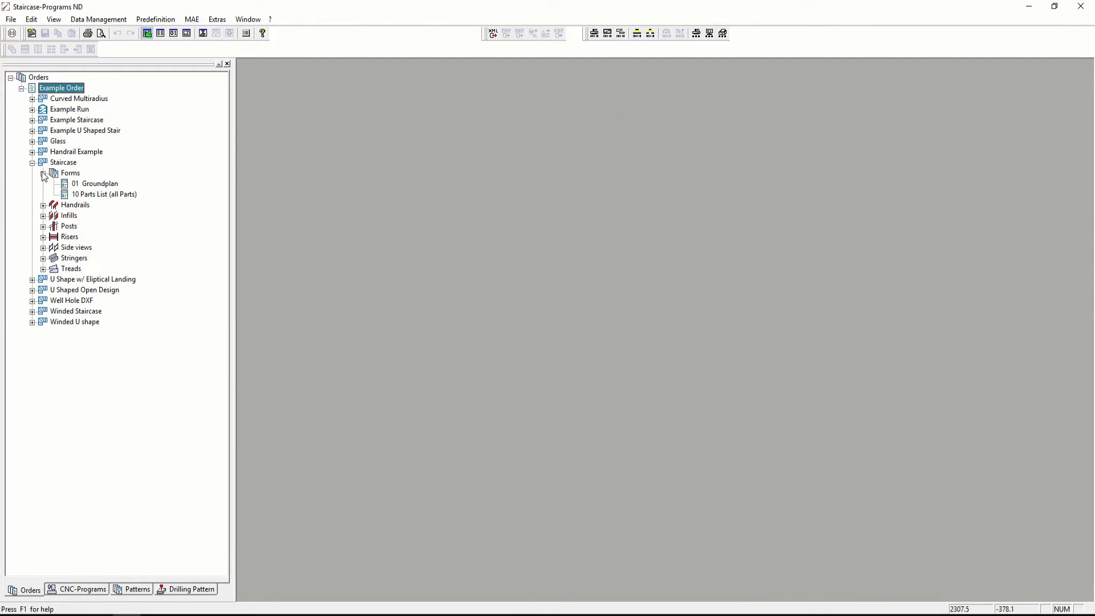
double_click(97, 185)
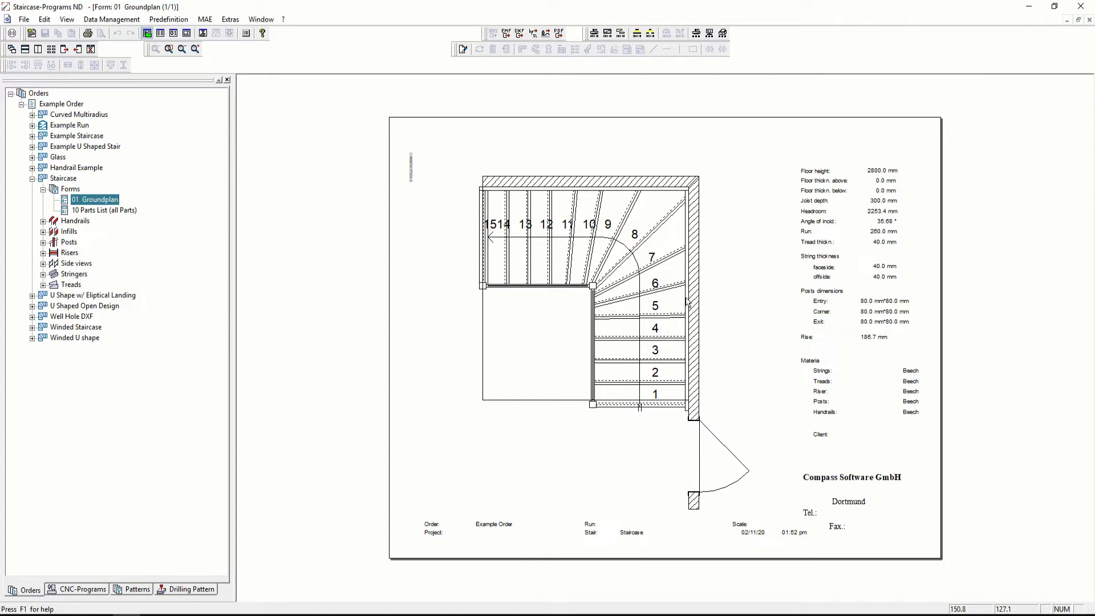
click(1089, 20)
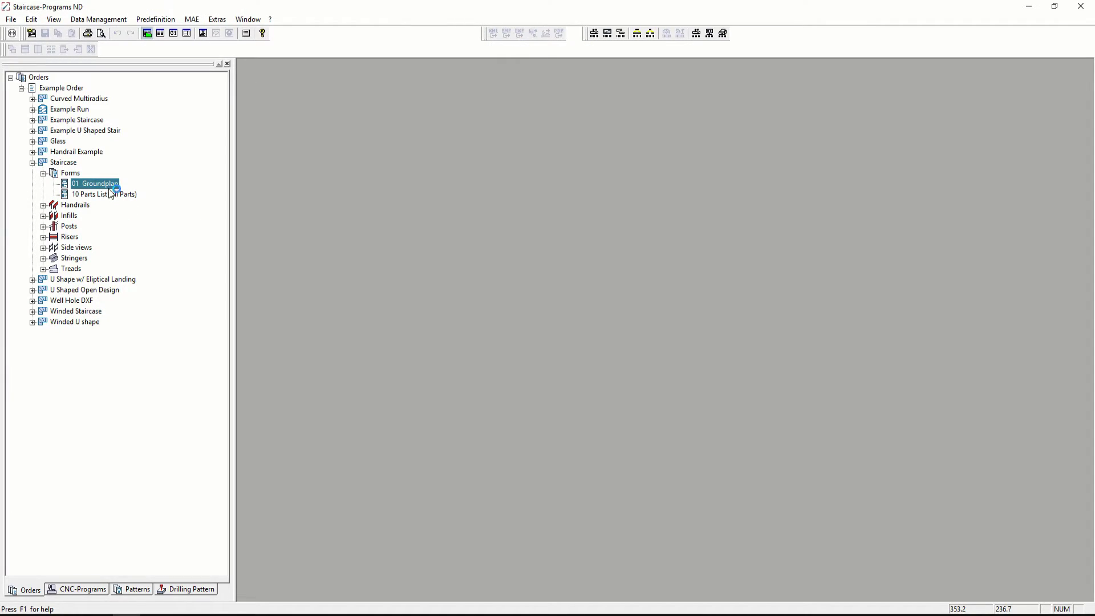
Review the 10 Parts List form and the stringers drawing, then close both
double_click(103, 195)
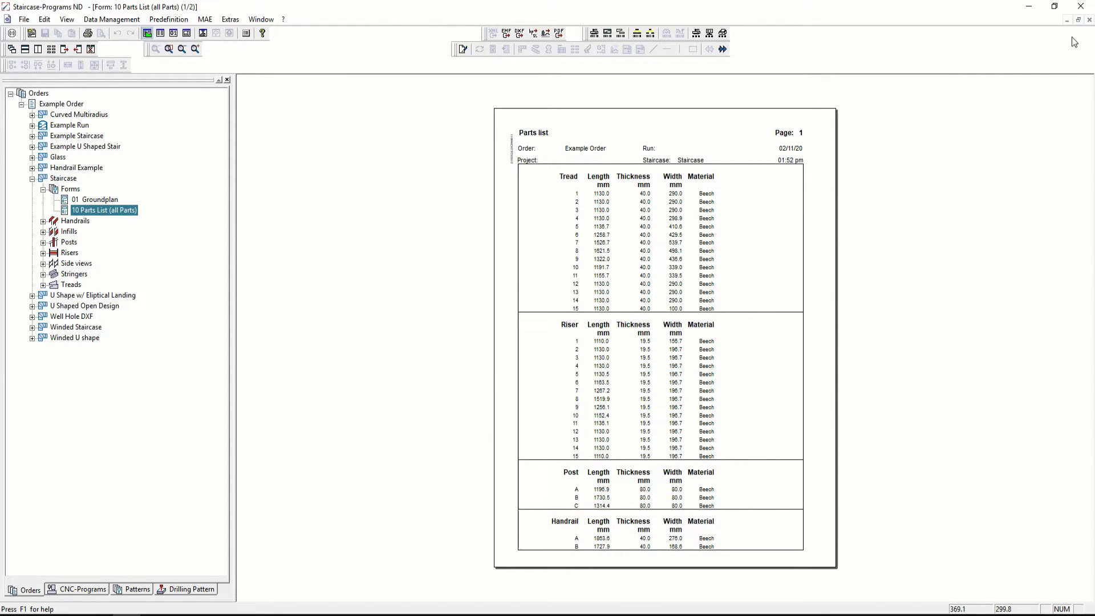
click(1089, 20)
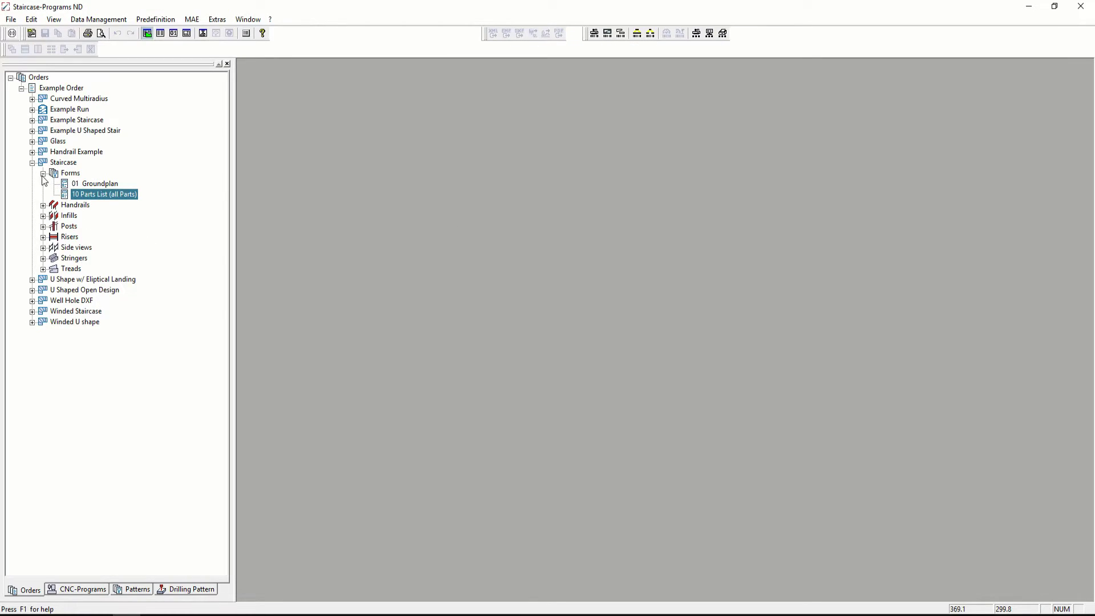
click(43, 174)
click(64, 237)
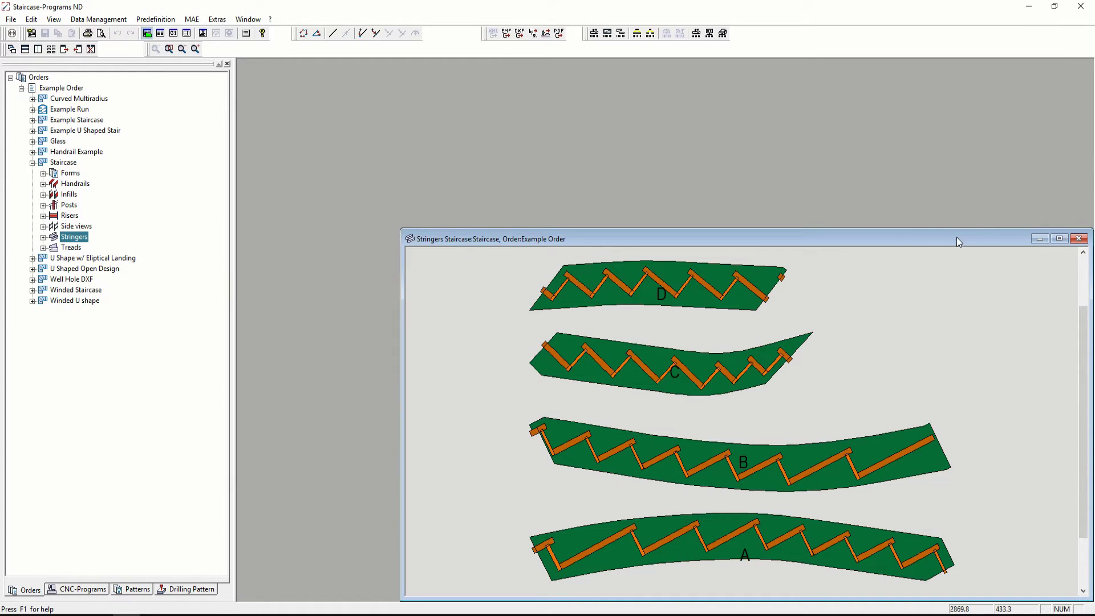
drag(956, 237, 885, 157)
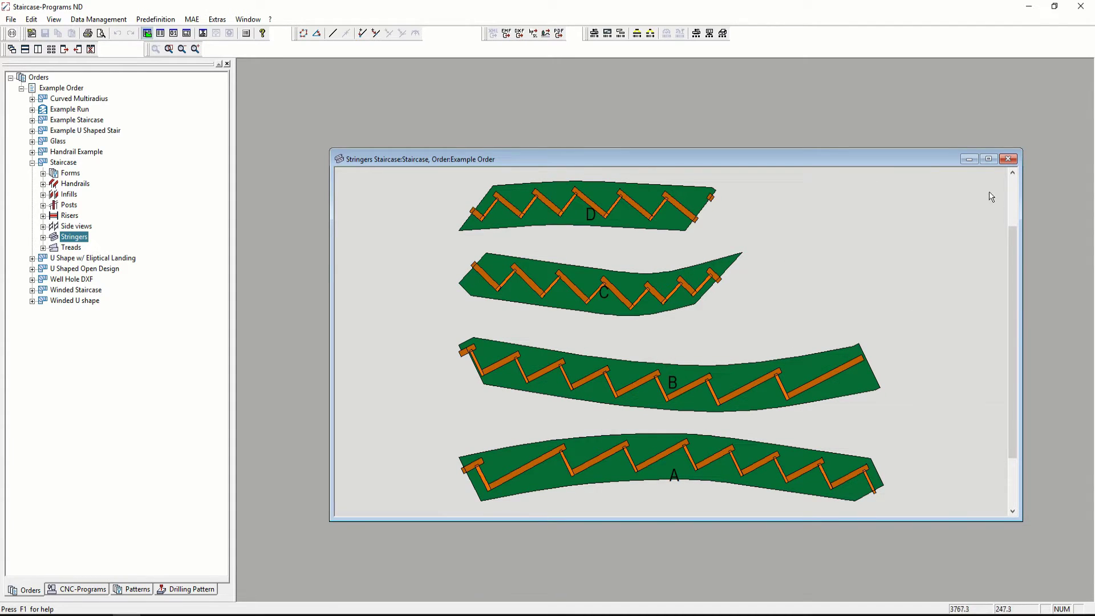
click(1007, 159)
Send the Stringers group to CNC program transfer
right_click(72, 241)
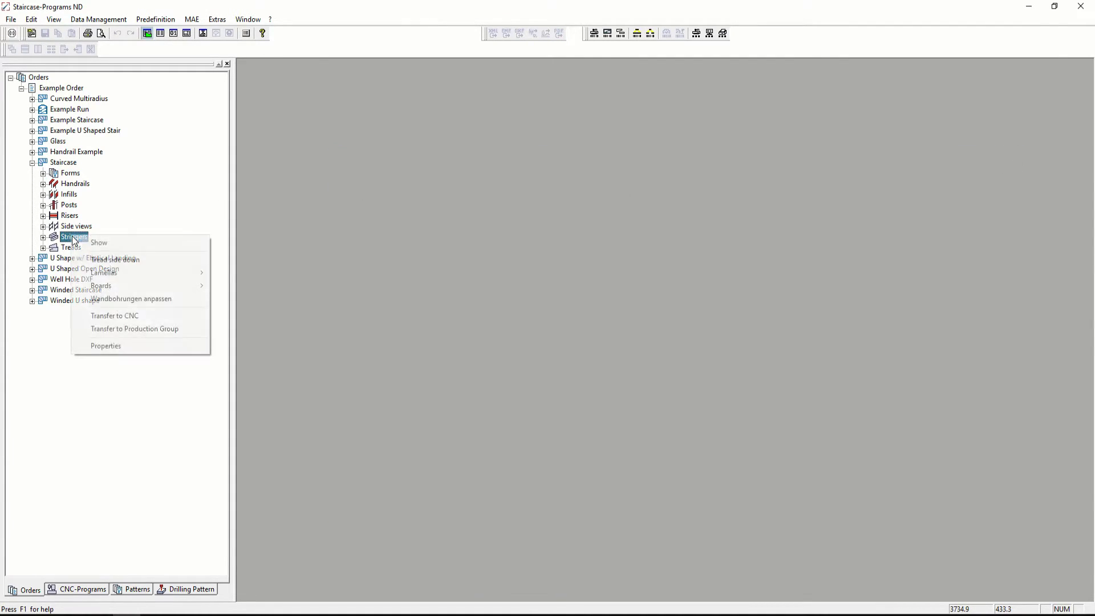
click(124, 316)
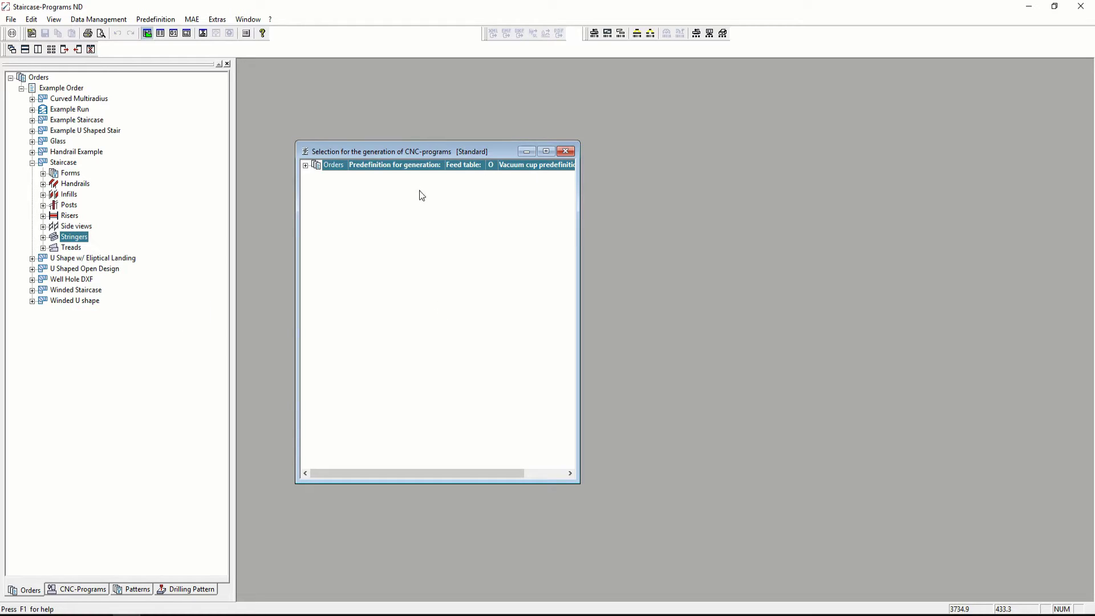
right_click(428, 165)
Generate the programs on Example CNC Machine with the Square Nosing boxed complete predefinition
click(465, 173)
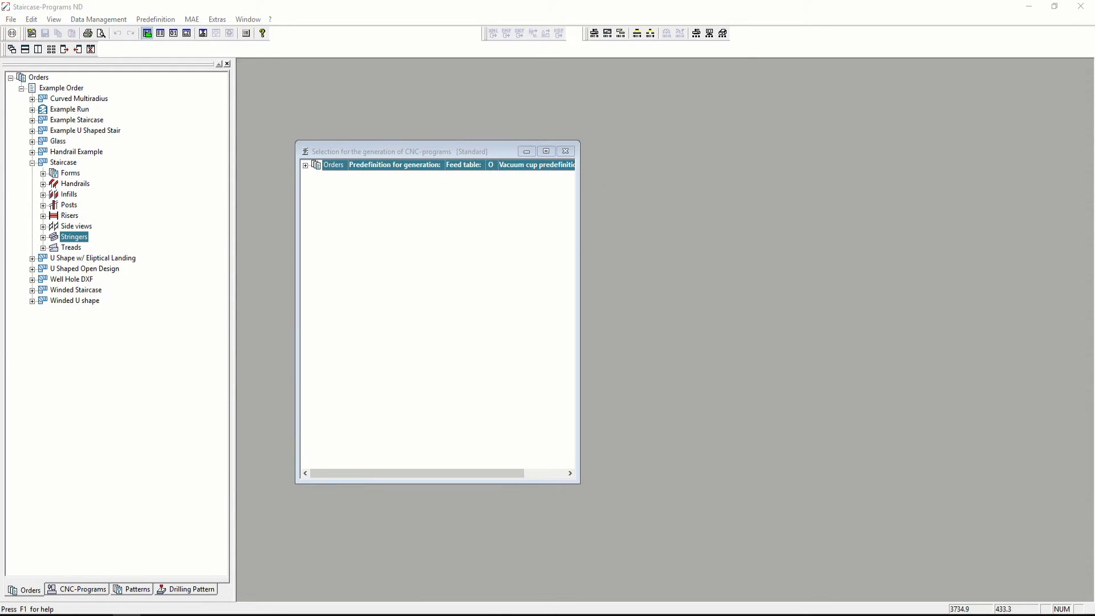
click(491, 252)
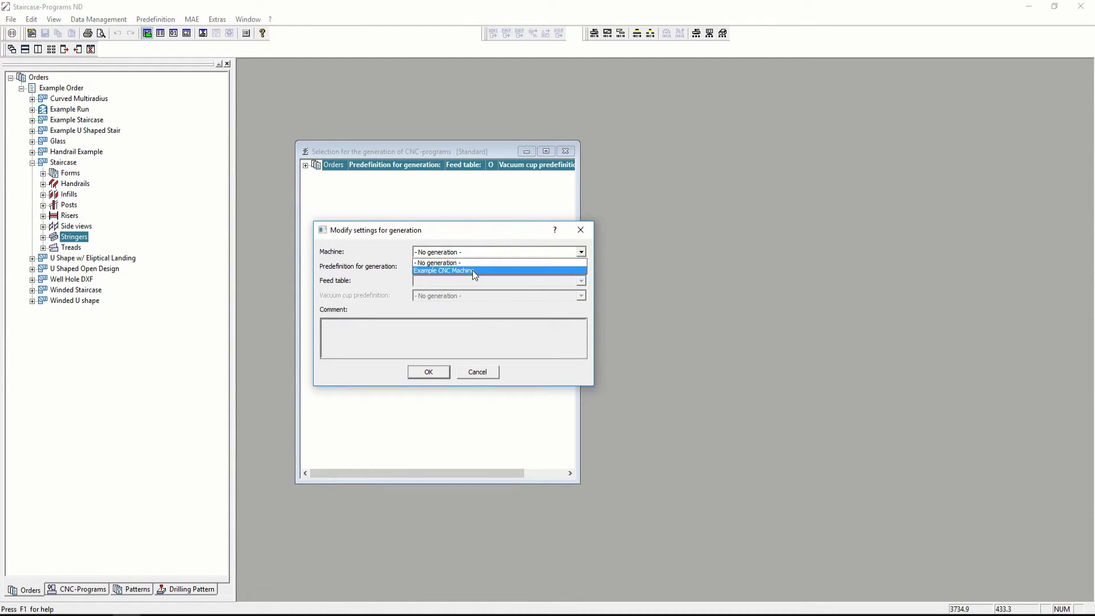
click(472, 269)
click(477, 267)
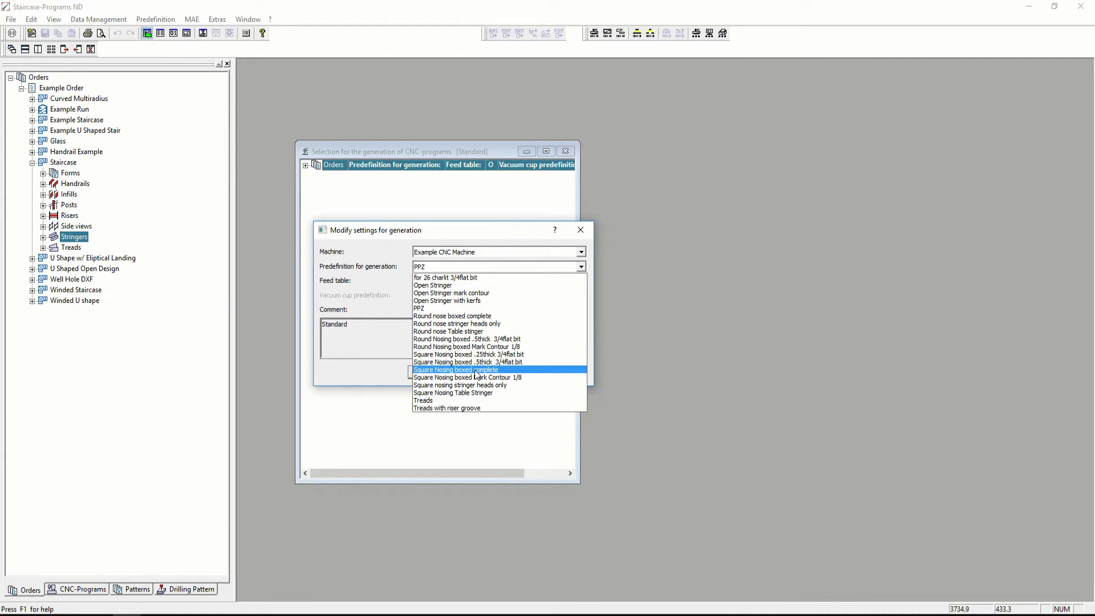
click(476, 370)
click(428, 372)
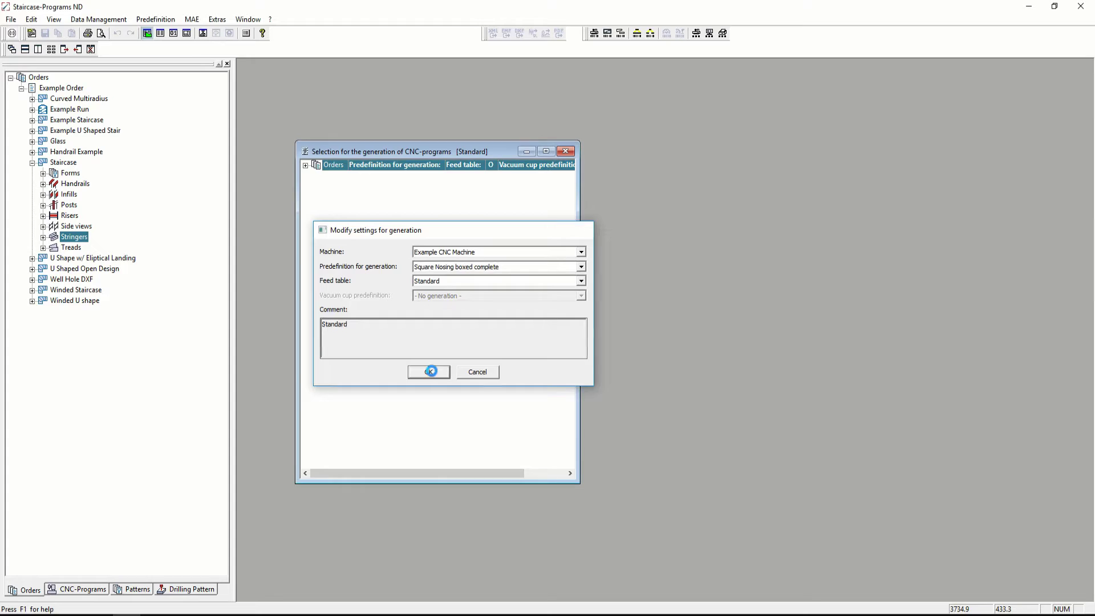
right_click(323, 166)
click(371, 246)
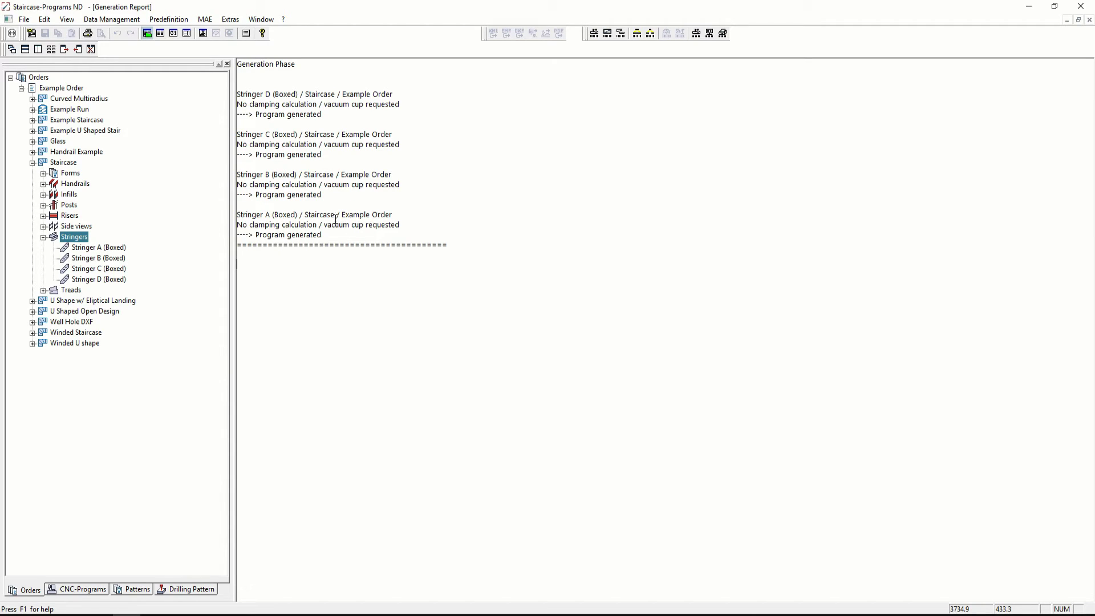
Open Stringer B (Boxed)'s CNC code under Example CNC Machine > Example Order > Staircase
click(83, 589)
click(10, 78)
click(22, 89)
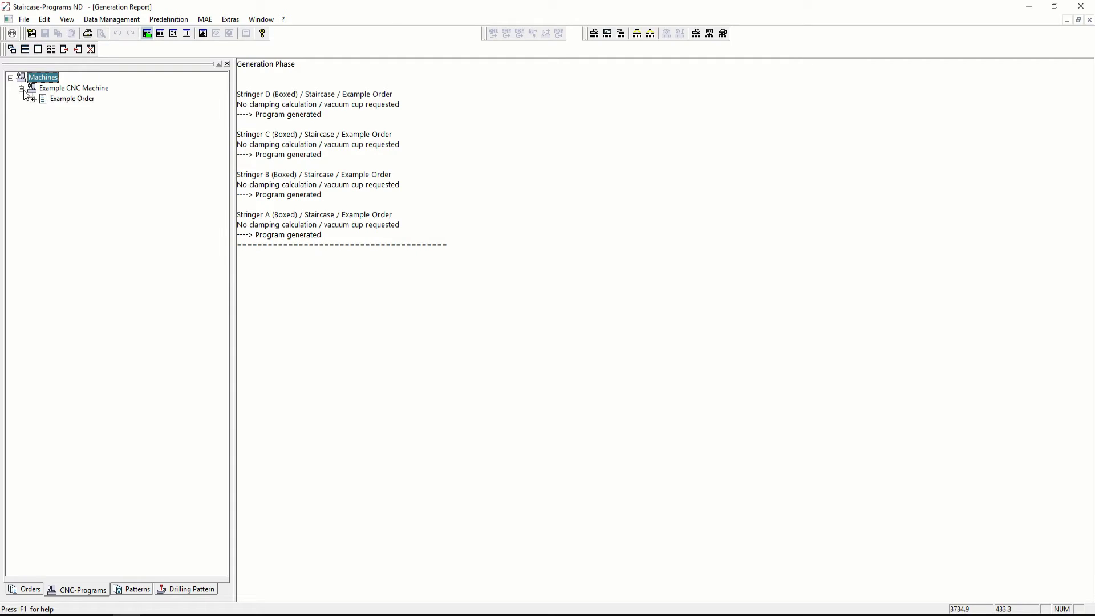
click(32, 99)
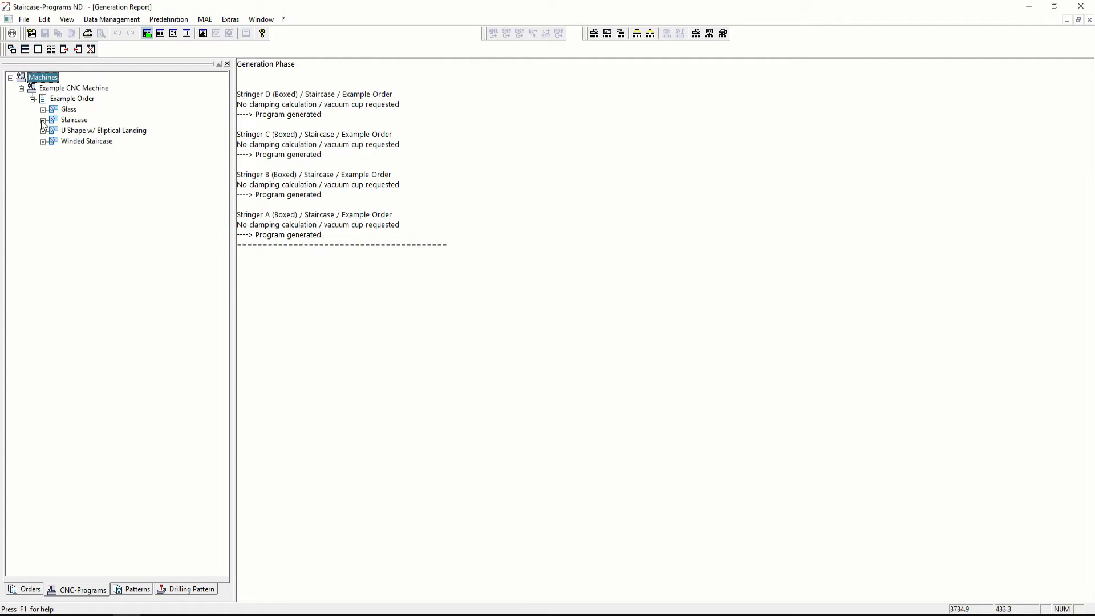
click(43, 120)
click(54, 132)
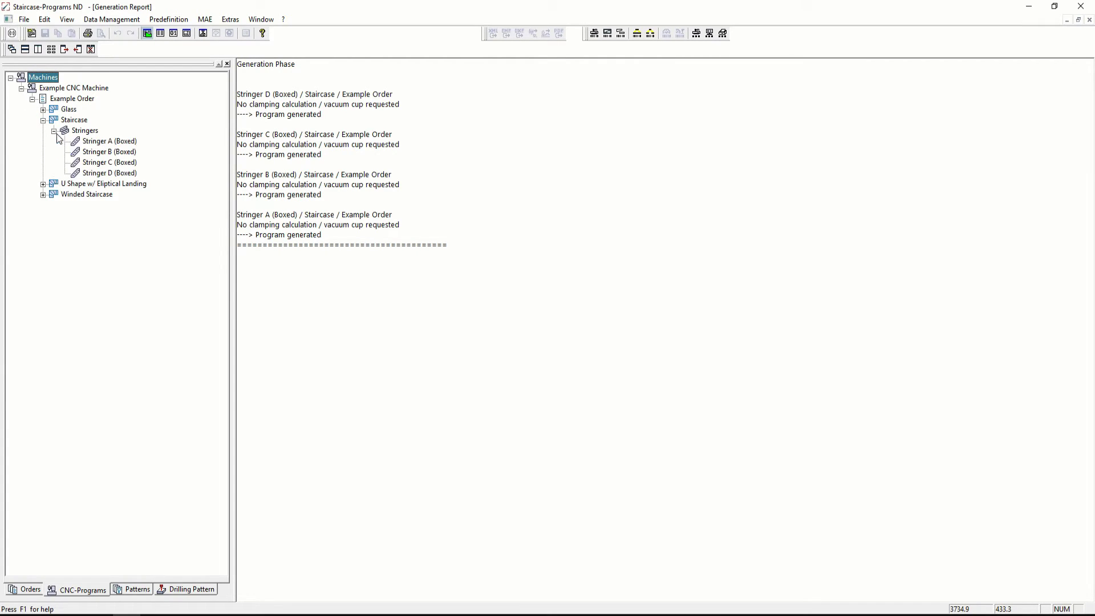
double_click(115, 153)
Close the Stringer B listing and the generation report, returning to the Orders tree
scroll(473, 305, down, 15)
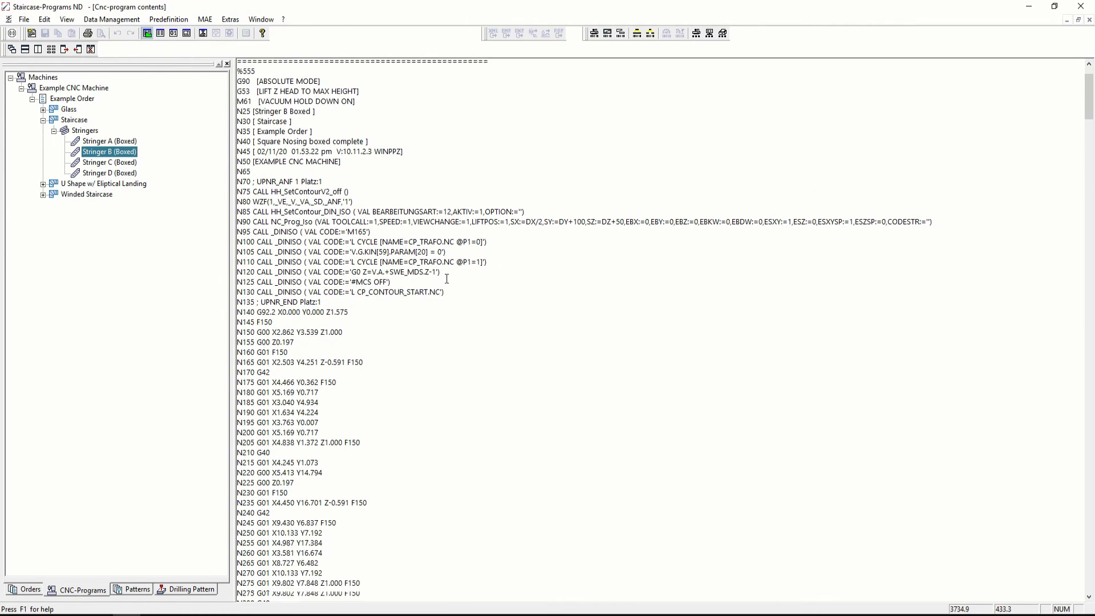
scroll(472, 334, up, 15)
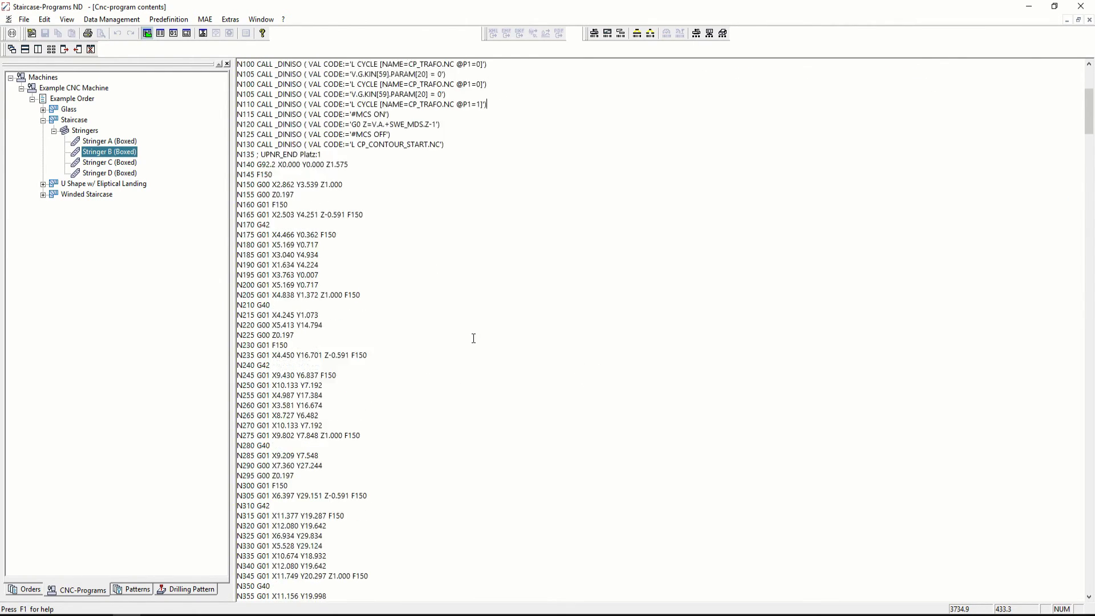
click(1089, 20)
click(91, 49)
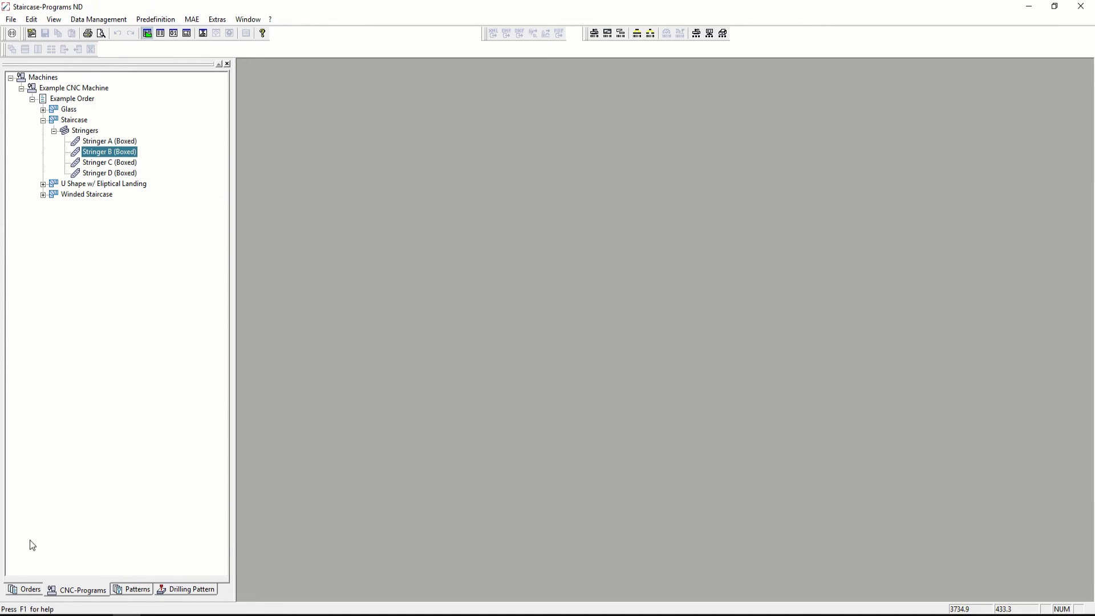
click(33, 591)
Open a maximized 3D Plot of the winding staircase and orbit it to a higher oblique view
right_click(63, 162)
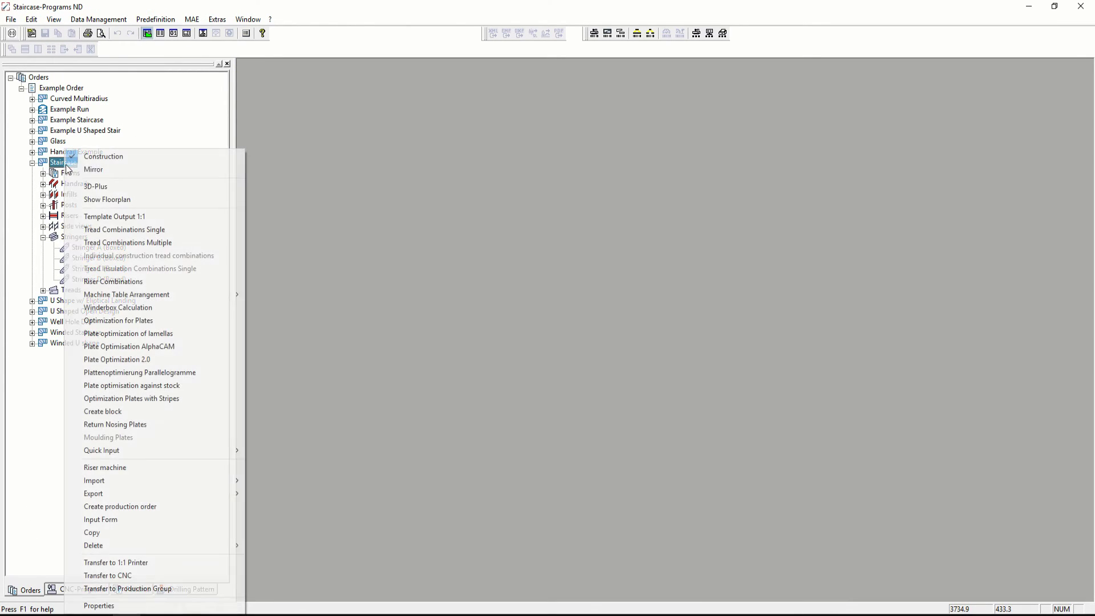
click(125, 185)
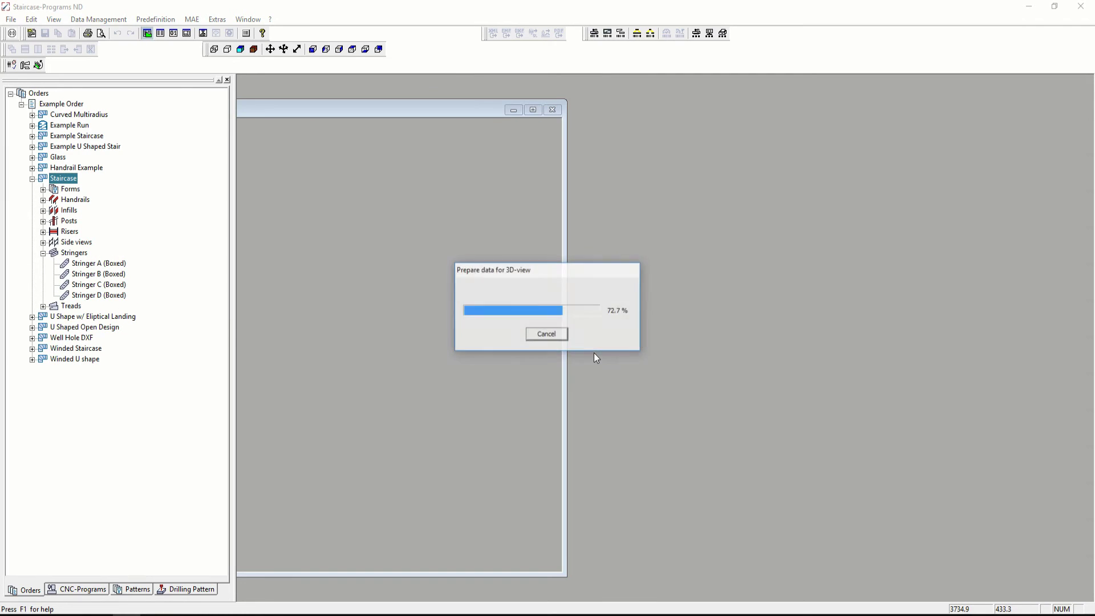
click(532, 111)
drag(545, 139, 671, 418)
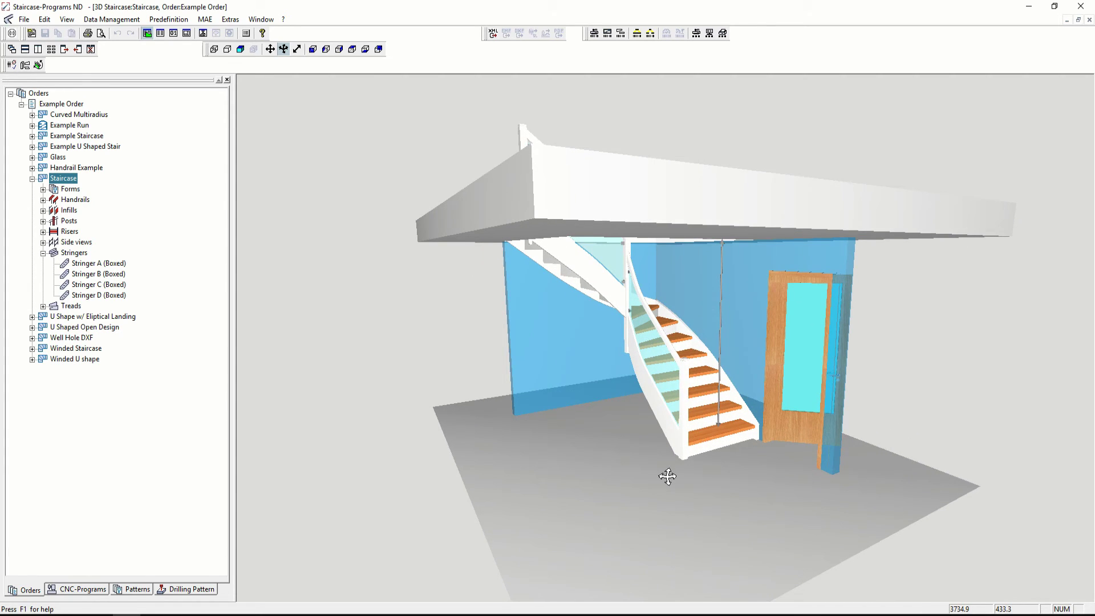